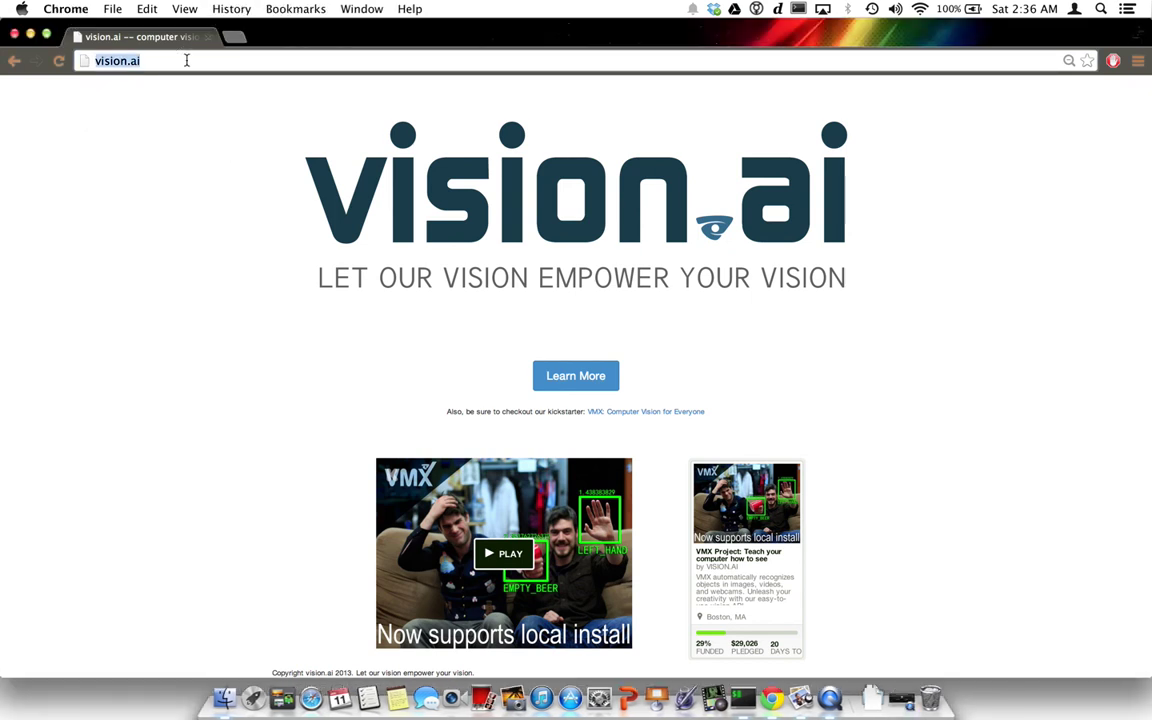
Step: Go to localhost/vmx in Chrome to load the VMX Vision App Builder
type("localhost/vmx/")
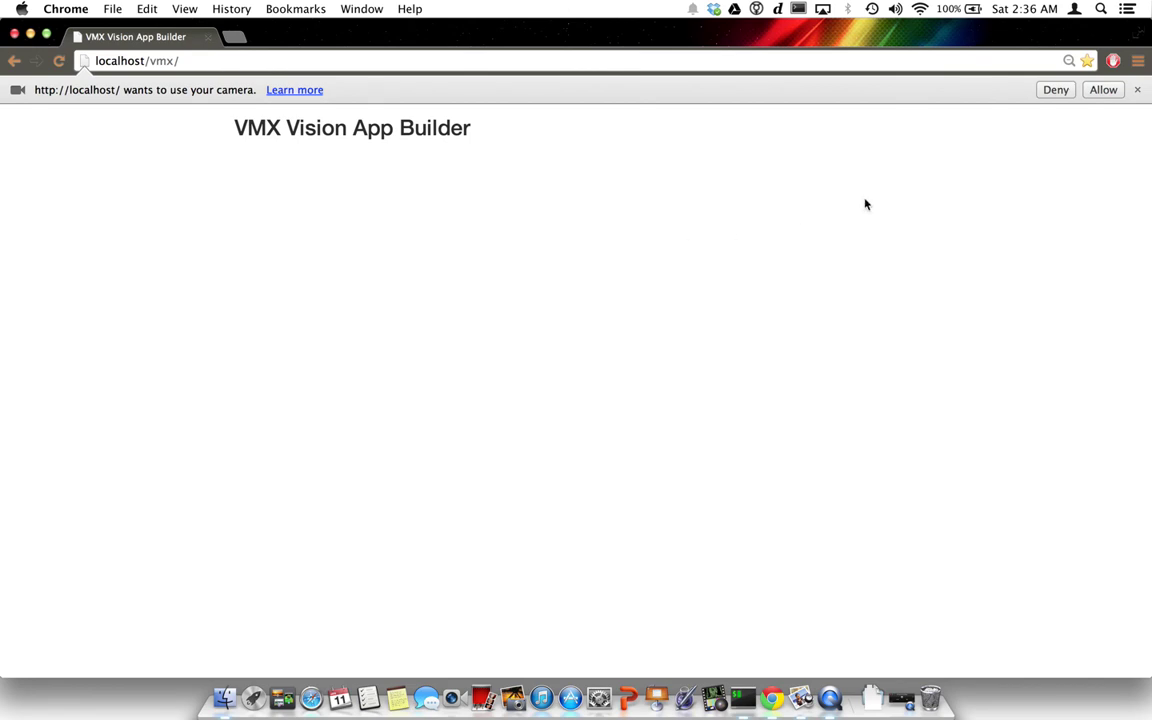
Step: Allow camera access in the permission infobar to start the live webcam feed
left_click(1103, 90)
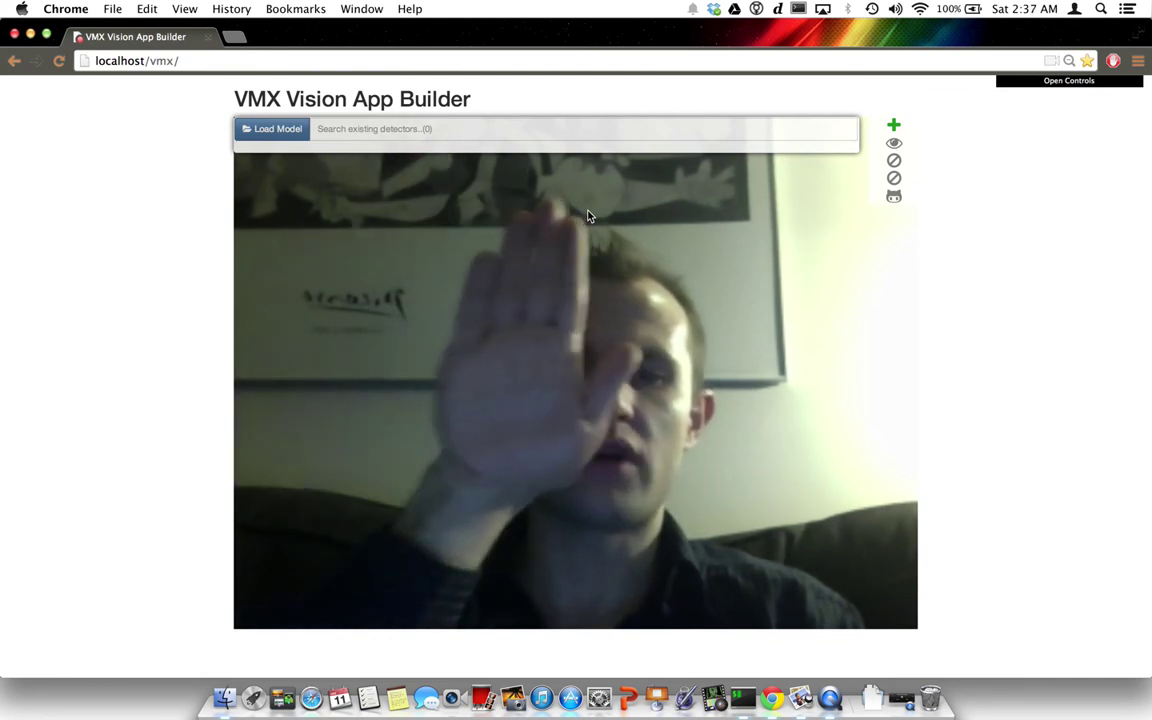
Step: Load the left_hand model from the Model Library, raising the detector count to 1
left_click(270, 131)
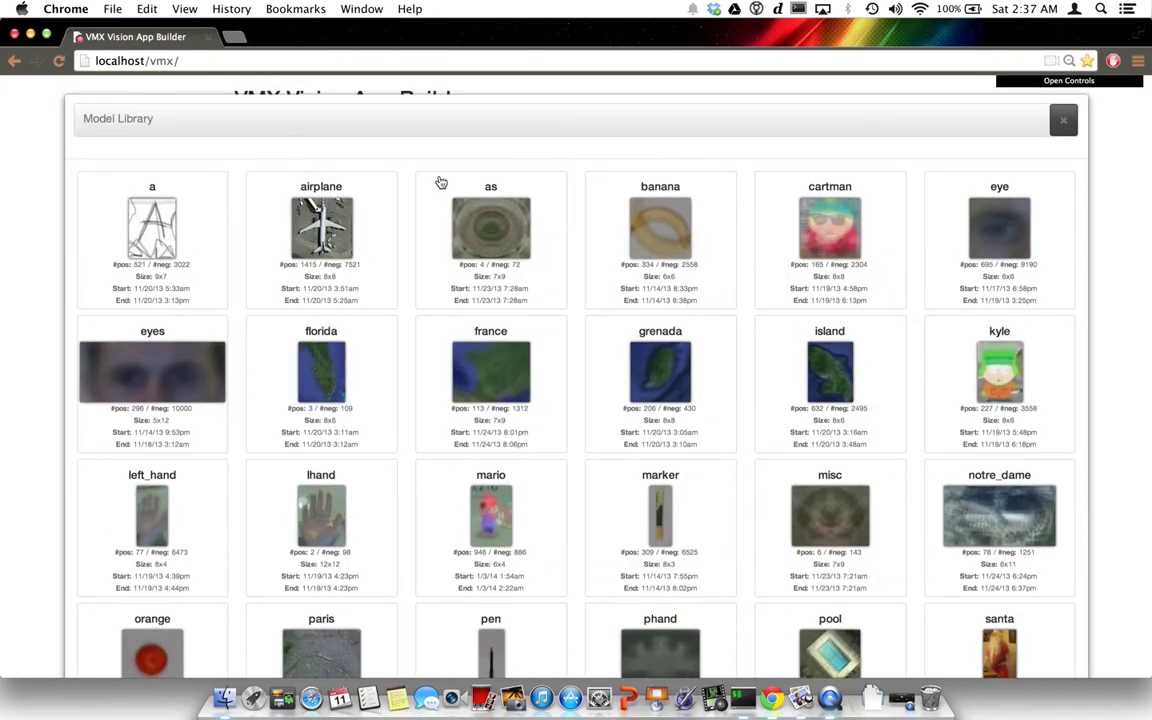
scroll(415, 180, "down", 6)
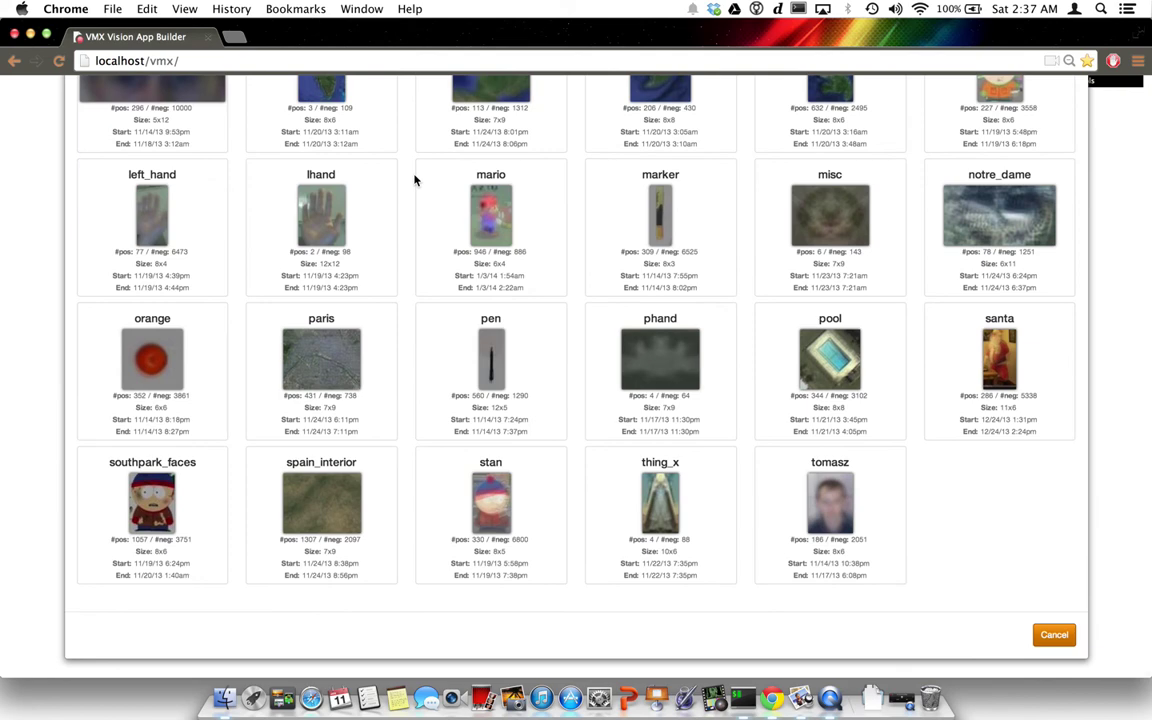
scroll(415, 180, "up", 2)
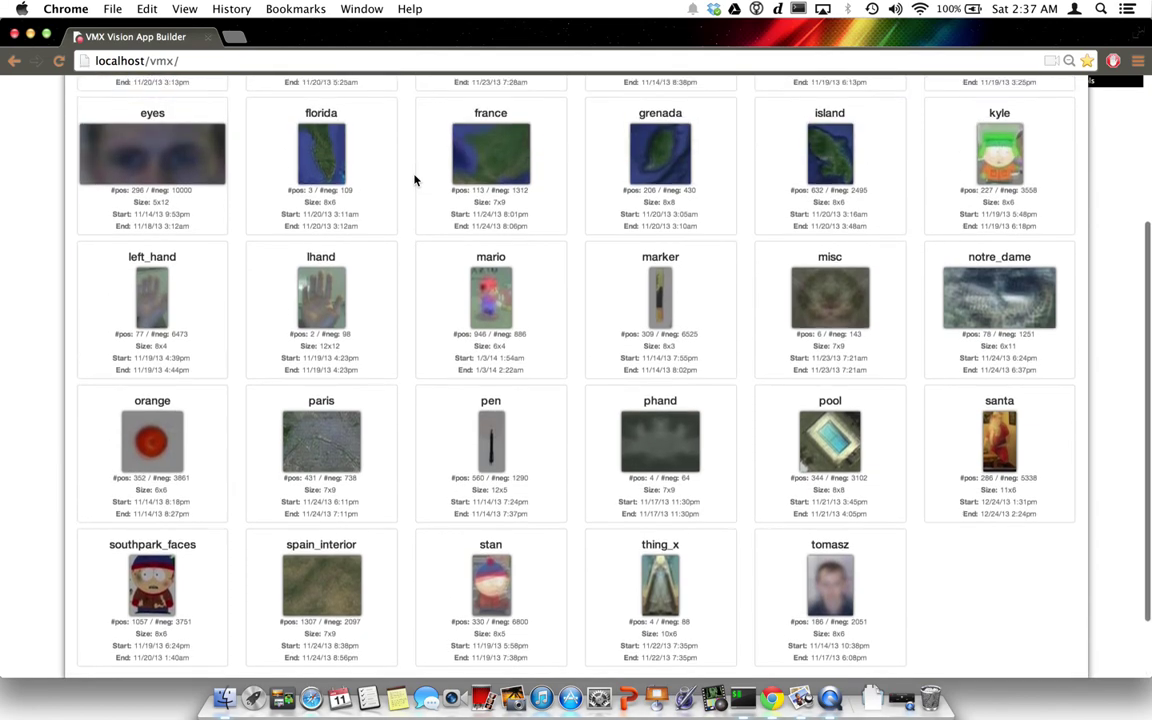
left_click(154, 291)
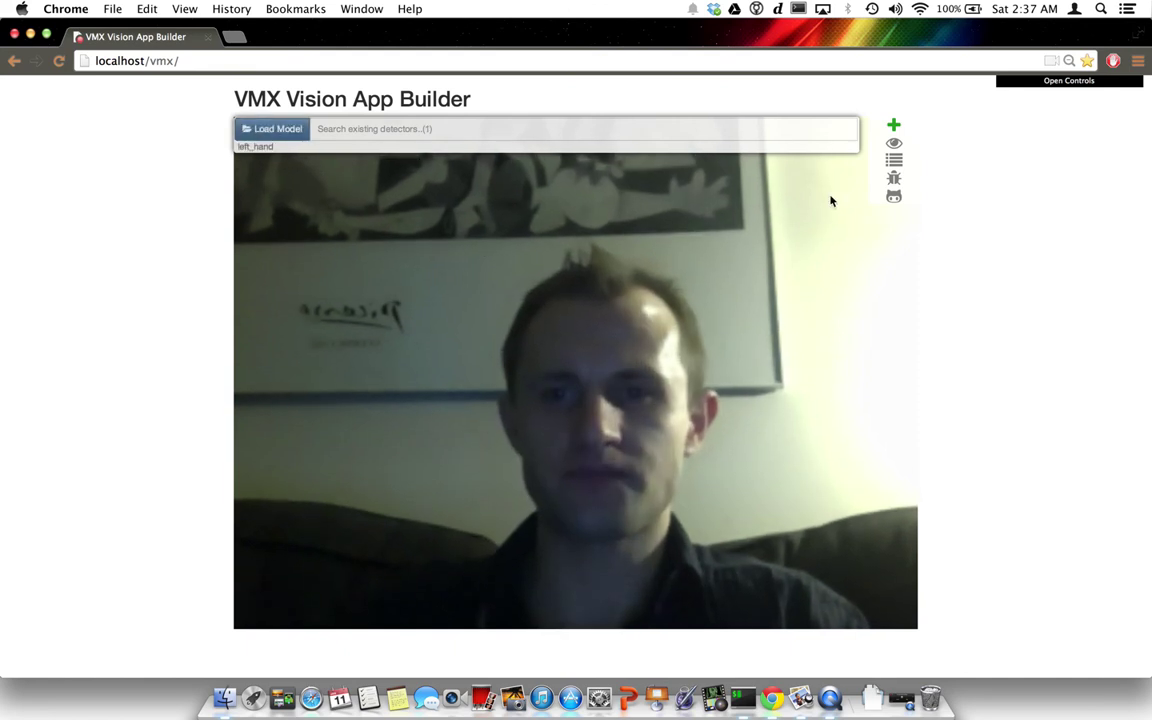
Step: Place the Detectors panel at the top left with left_hand's details expanded
left_click(903, 168)
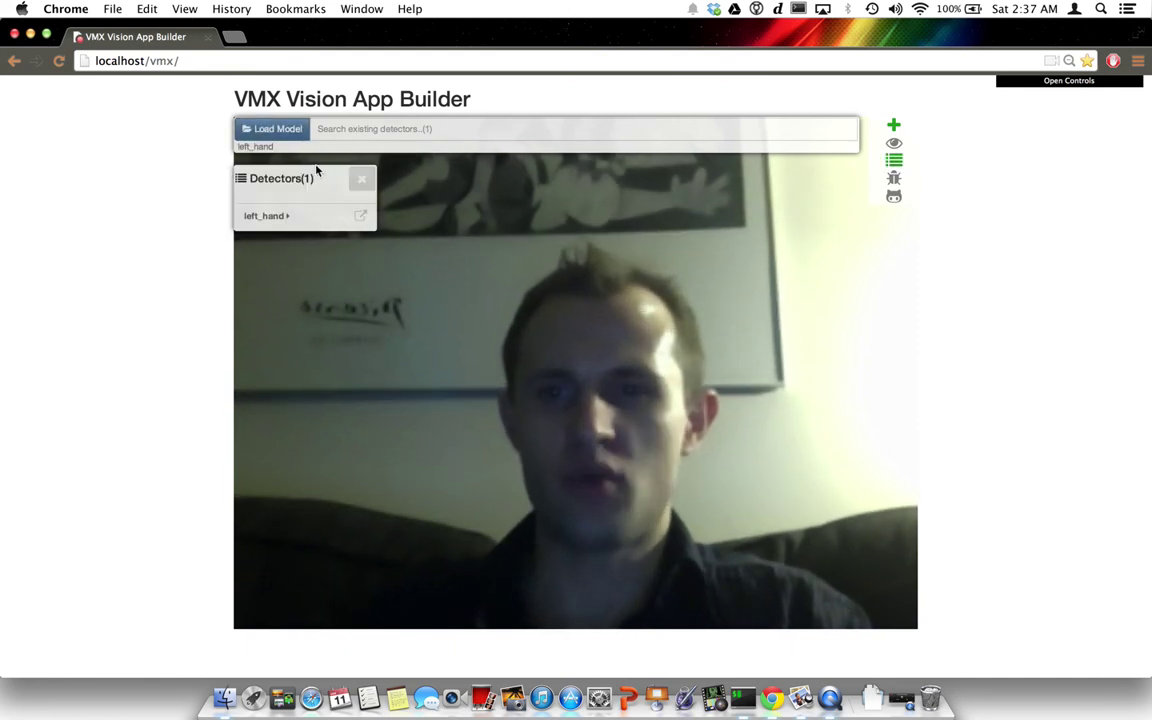
left_click_drag(301, 177, 133, 130)
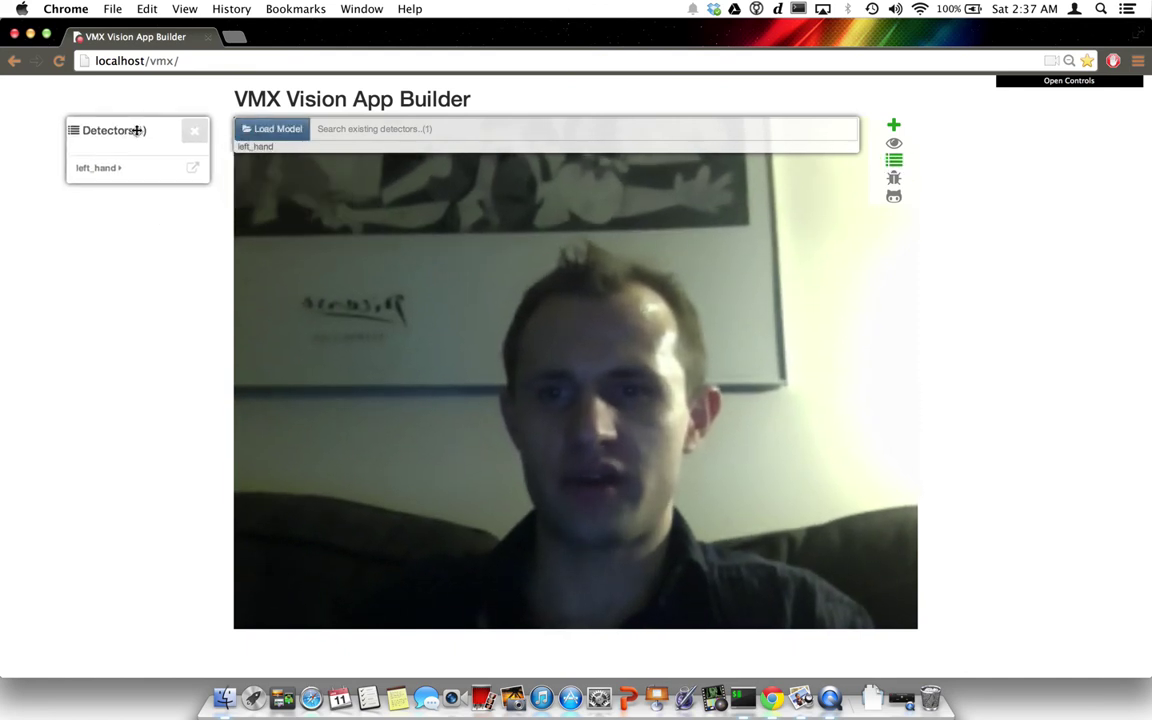
left_click(102, 168)
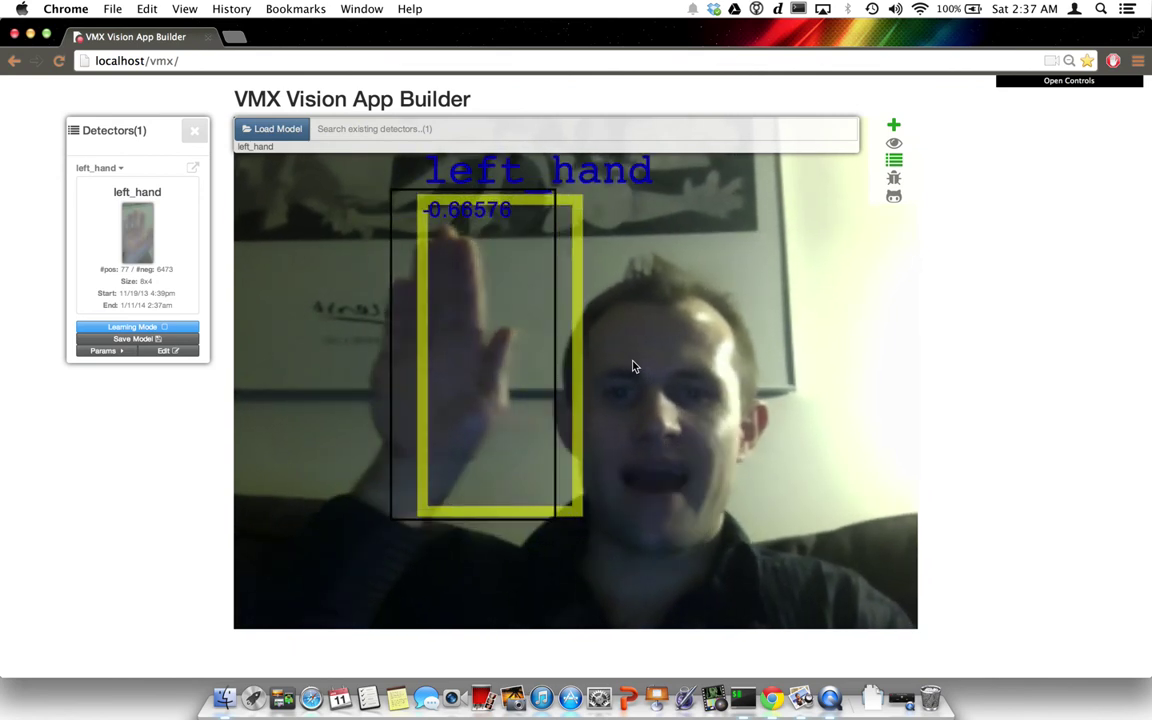
Step: Dock the Debug Output panel at the right edge and show left_hand's Params list
left_click(894, 187)
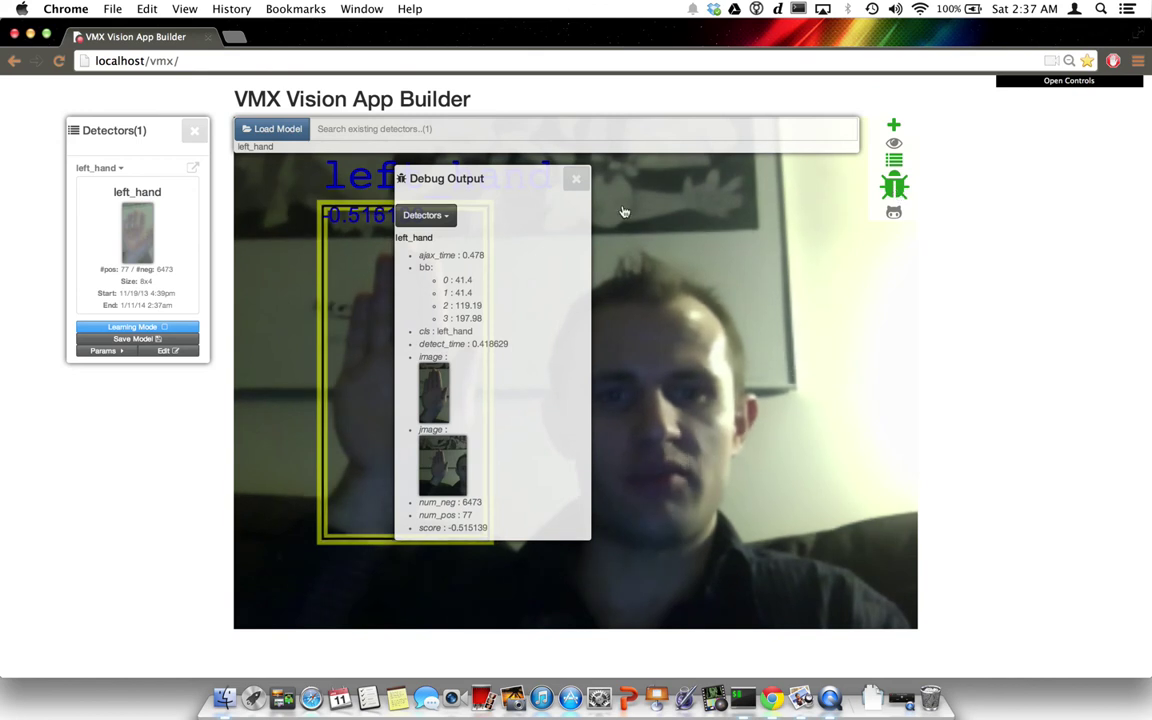
left_click_drag(519, 183, 1056, 159)
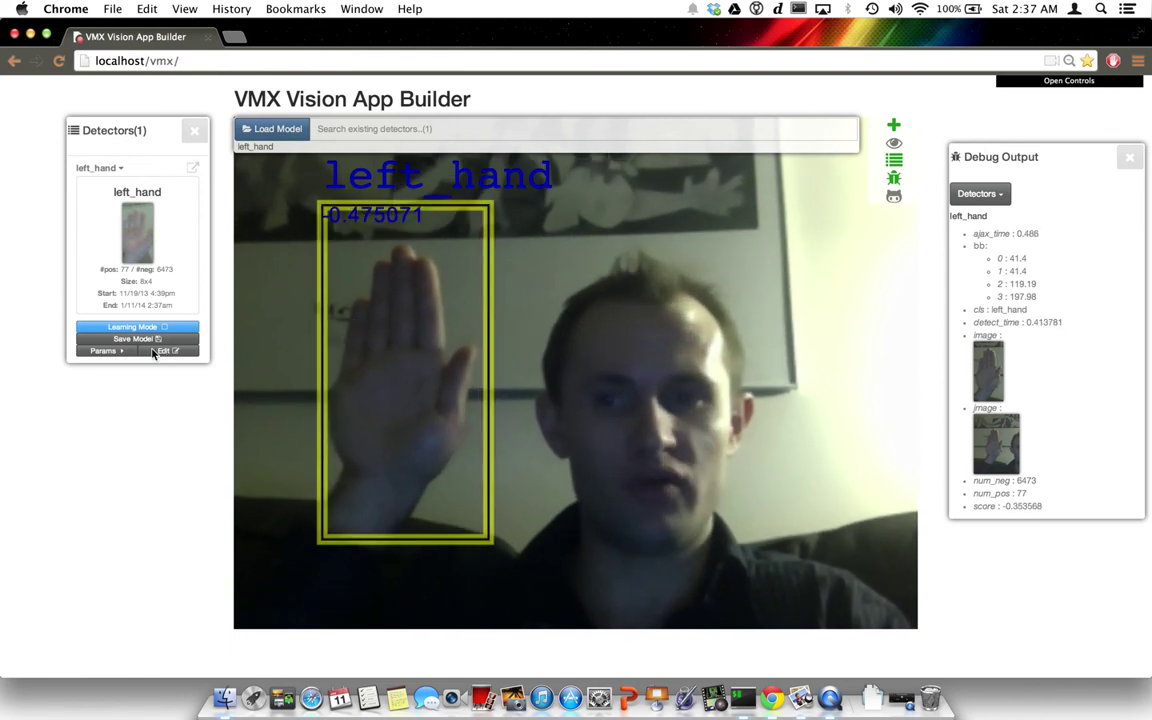
left_click(105, 351)
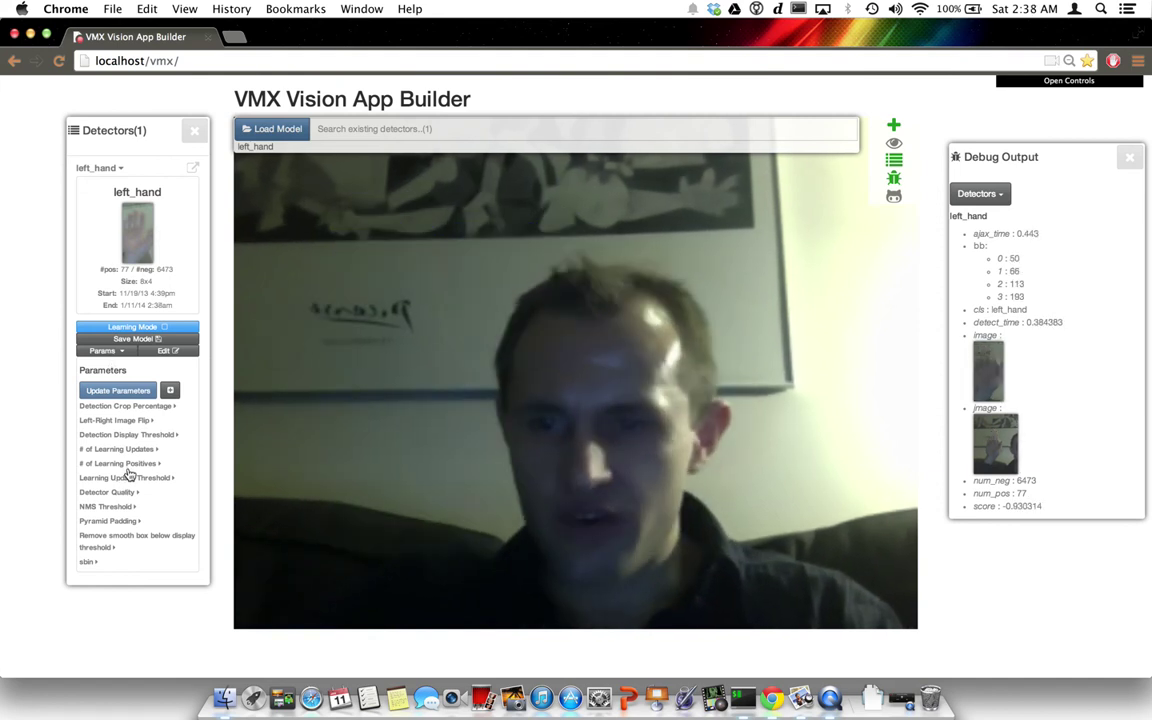
Step: Drag left_hand's Detector Quality slider from 3000 down to 1
left_click(110, 493)
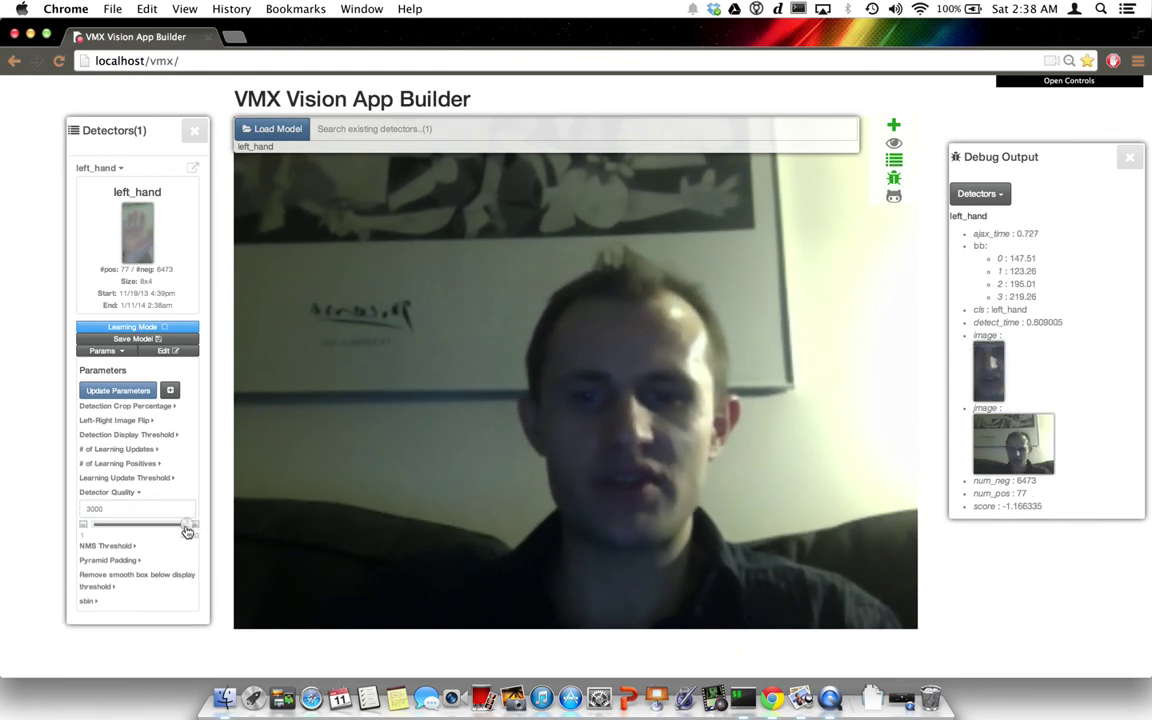
left_click_drag(187, 531, 93, 532)
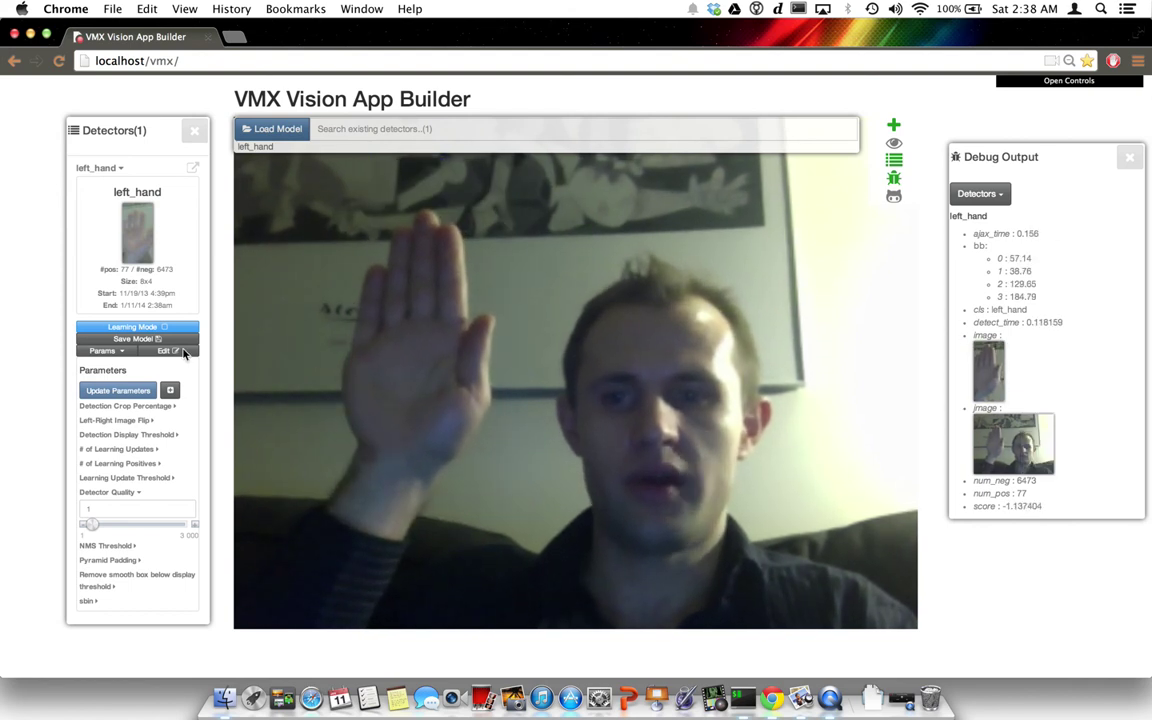
Step: Collapse left_hand's Params section, leaving only the compact detector card
left_click(118, 353)
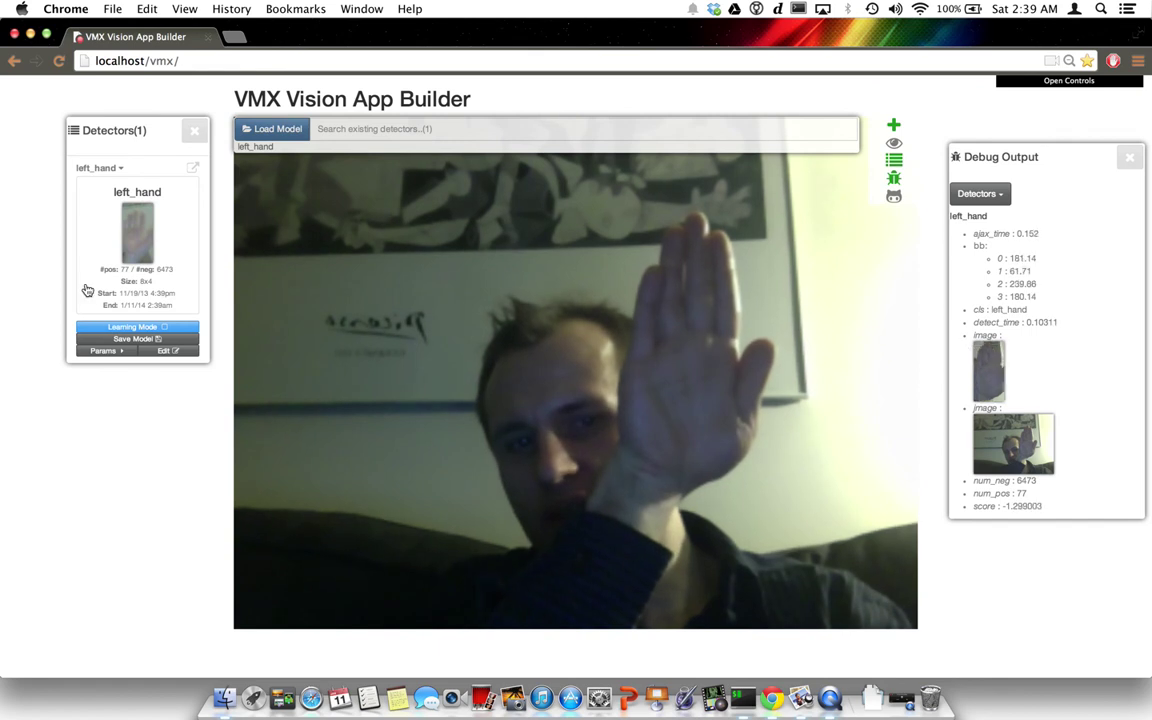
Step: Try a Detection Display Threshold of -2 for left_hand
left_click(104, 351)
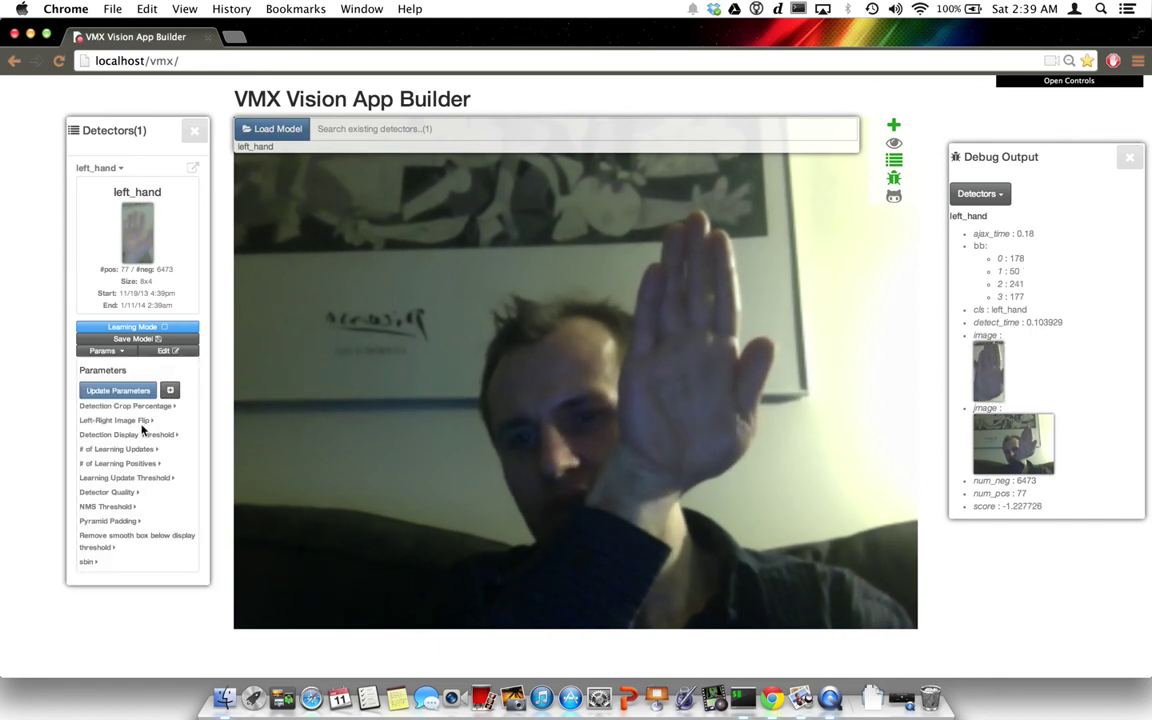
left_click(120, 436)
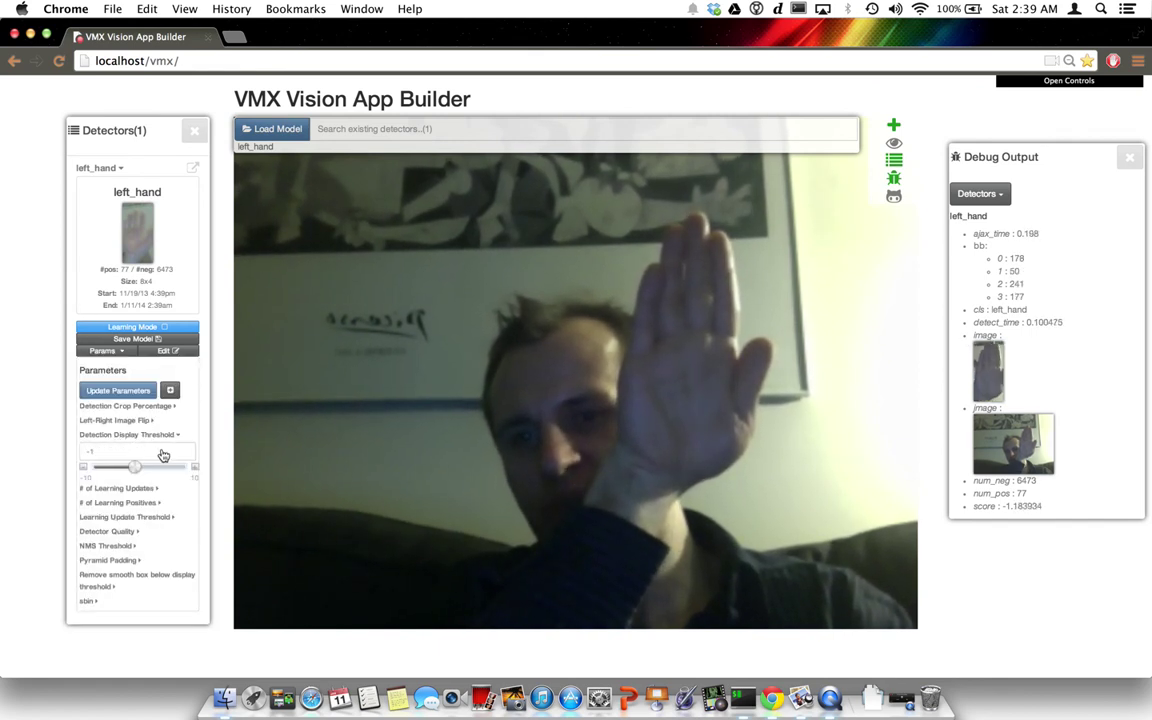
left_click(108, 452)
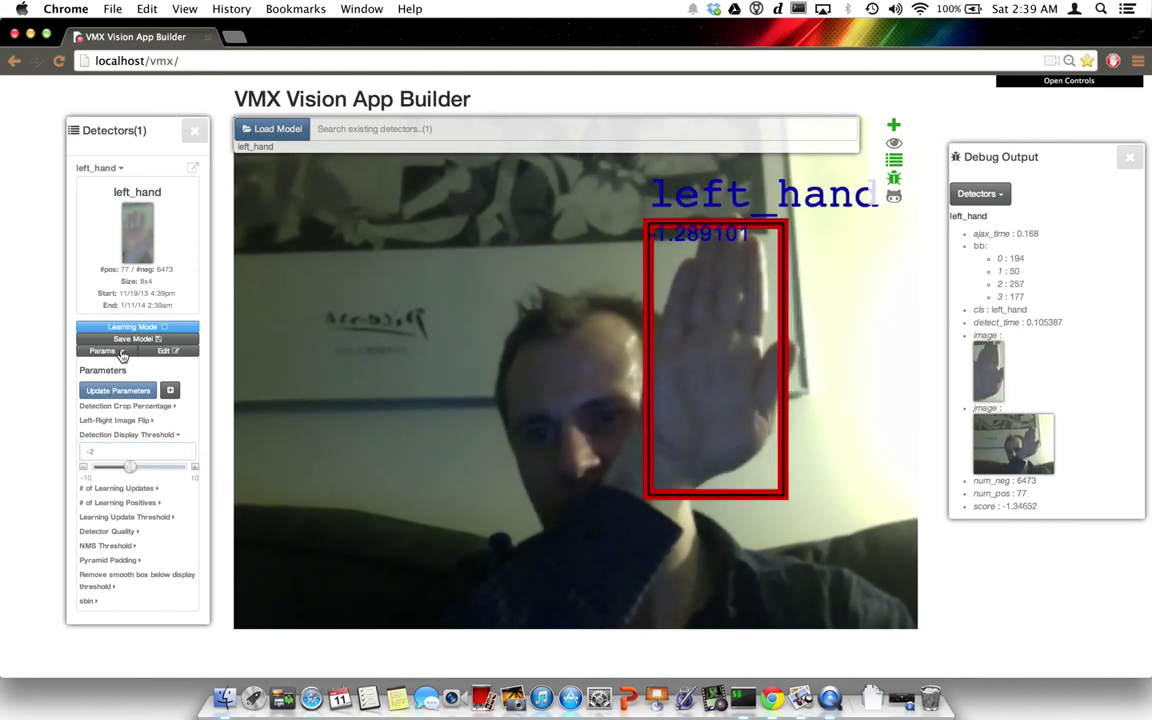
left_click(122, 355)
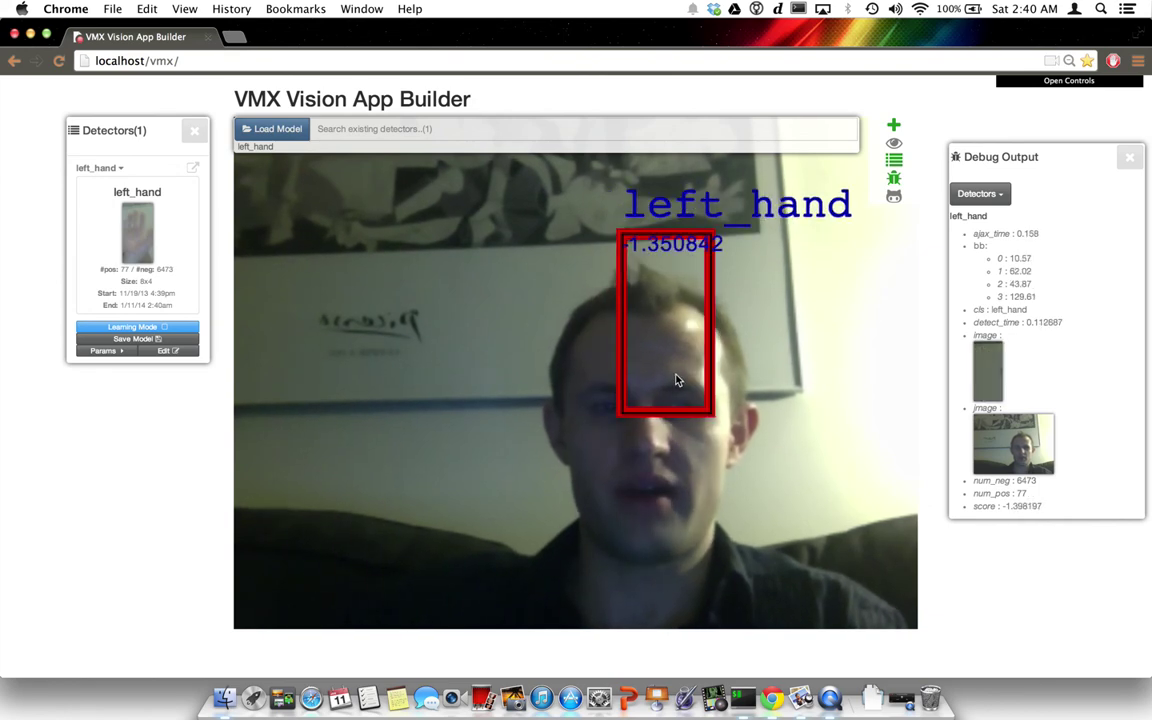
Step: Change left_hand's Detection Display Threshold to -1 and apply it
left_click(112, 354)
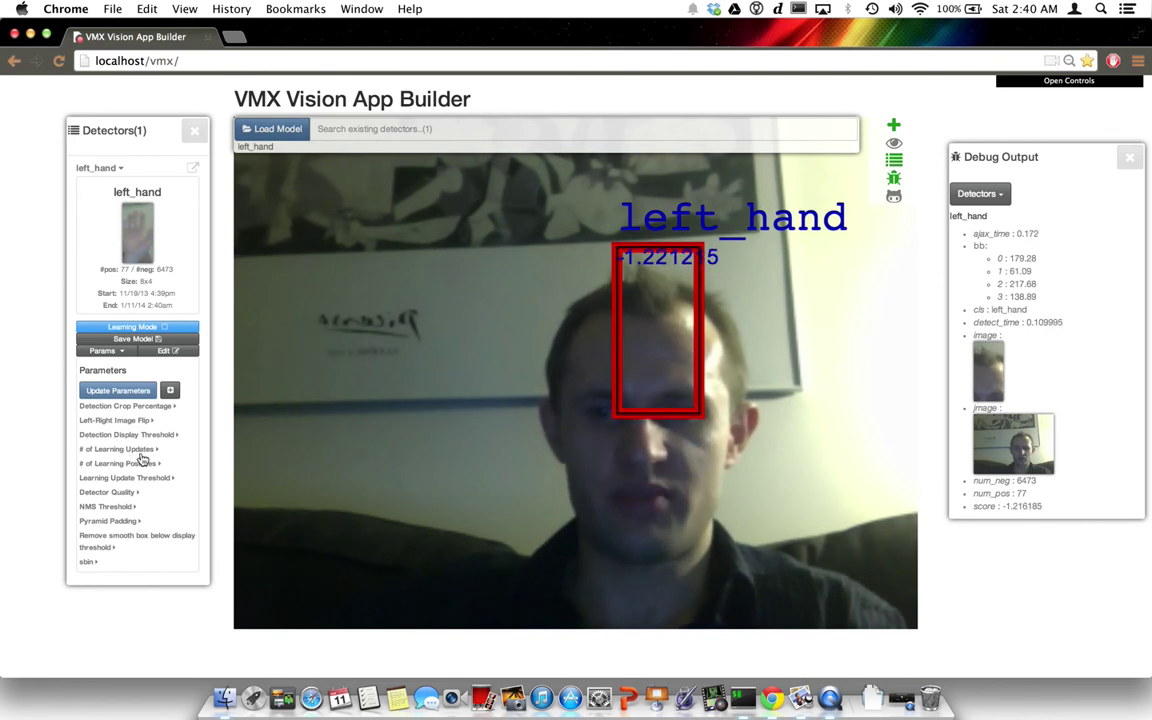
left_click(103, 437)
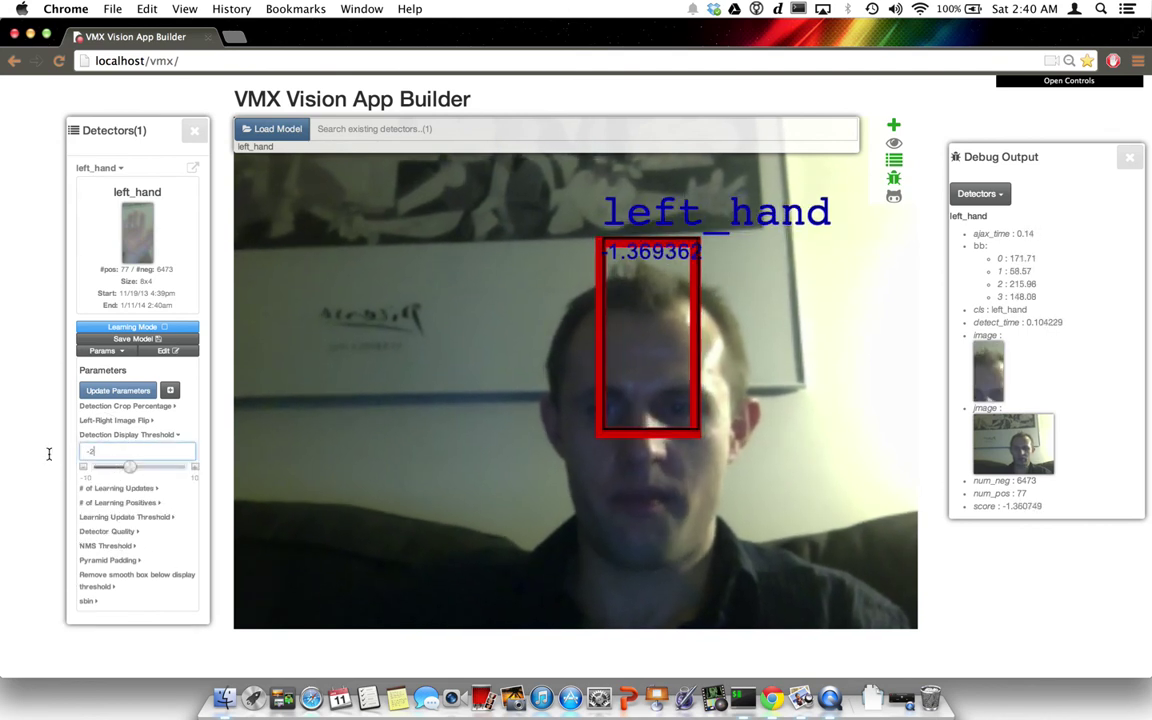
key("BackSpace")
key("BackSpace")
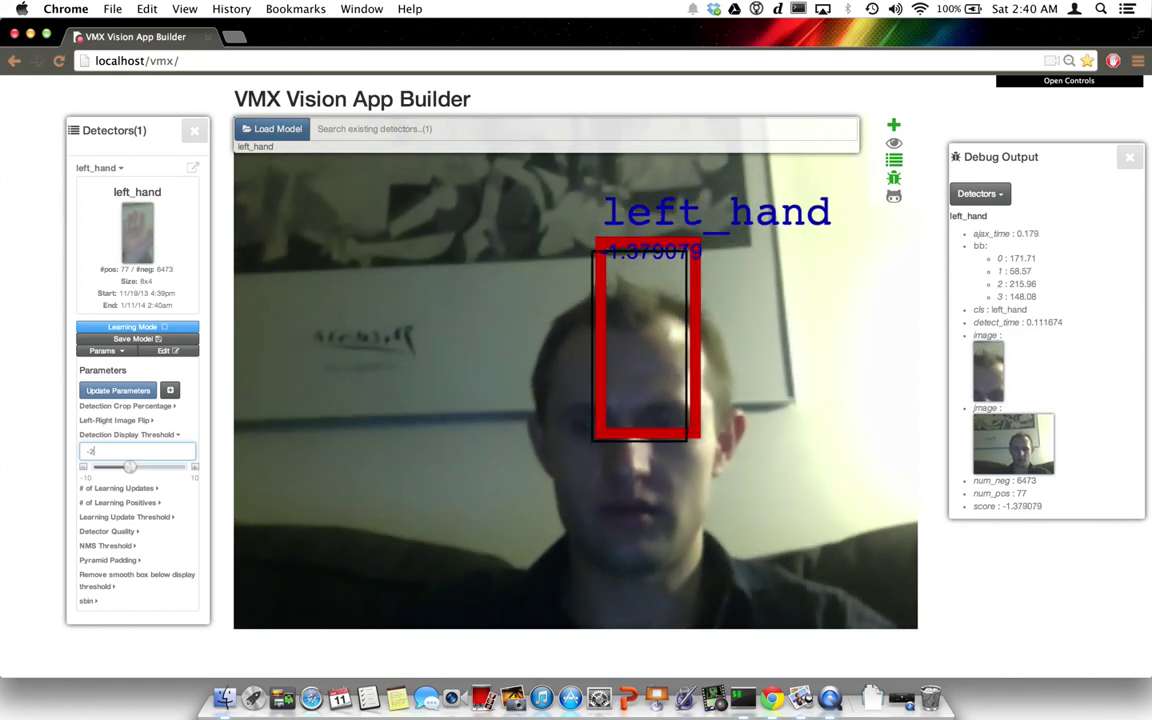
type("-1")
left_click(118, 390)
left_click(104, 351)
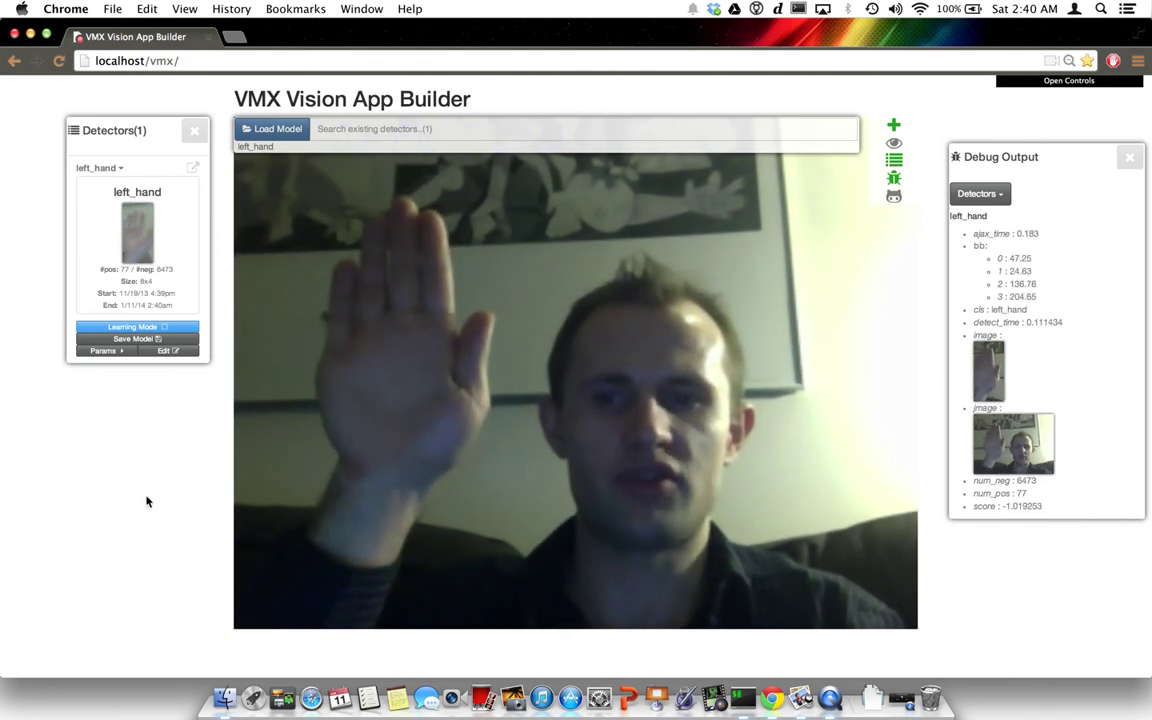
Step: Load the eye model from the Model Library as a second detector
left_click(277, 129)
scroll(576, 342, "down", 5)
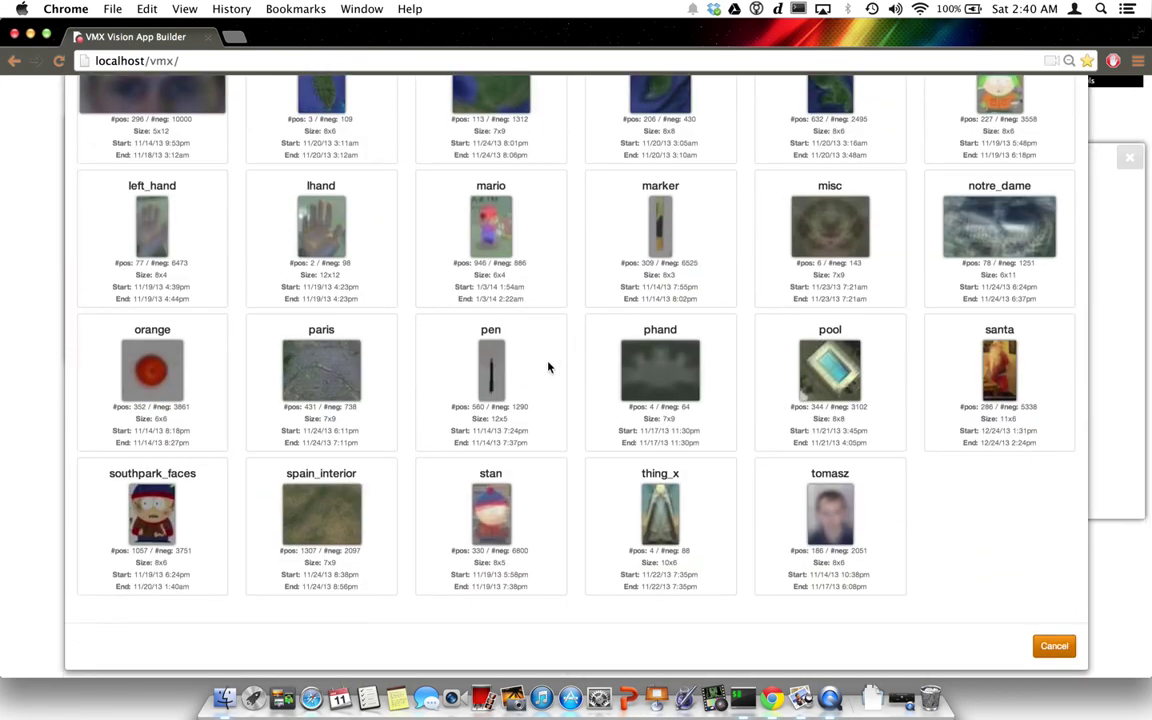
scroll(555, 396, "up", 5)
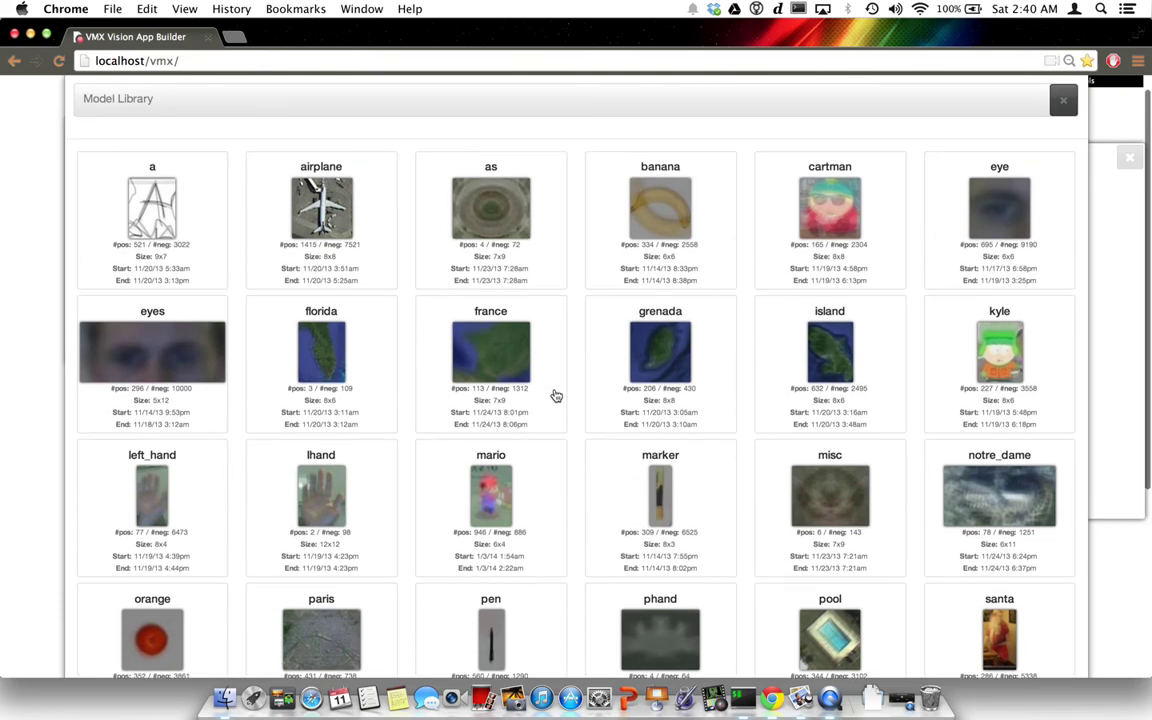
left_click(1011, 207)
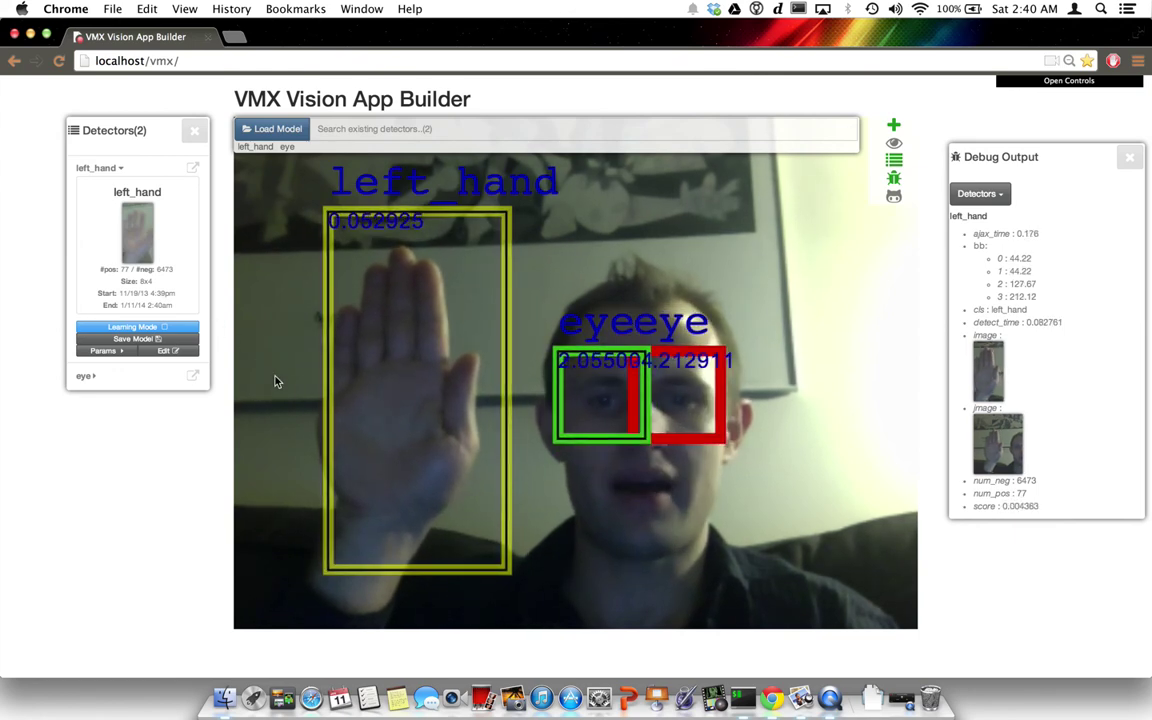
left_click(98, 378)
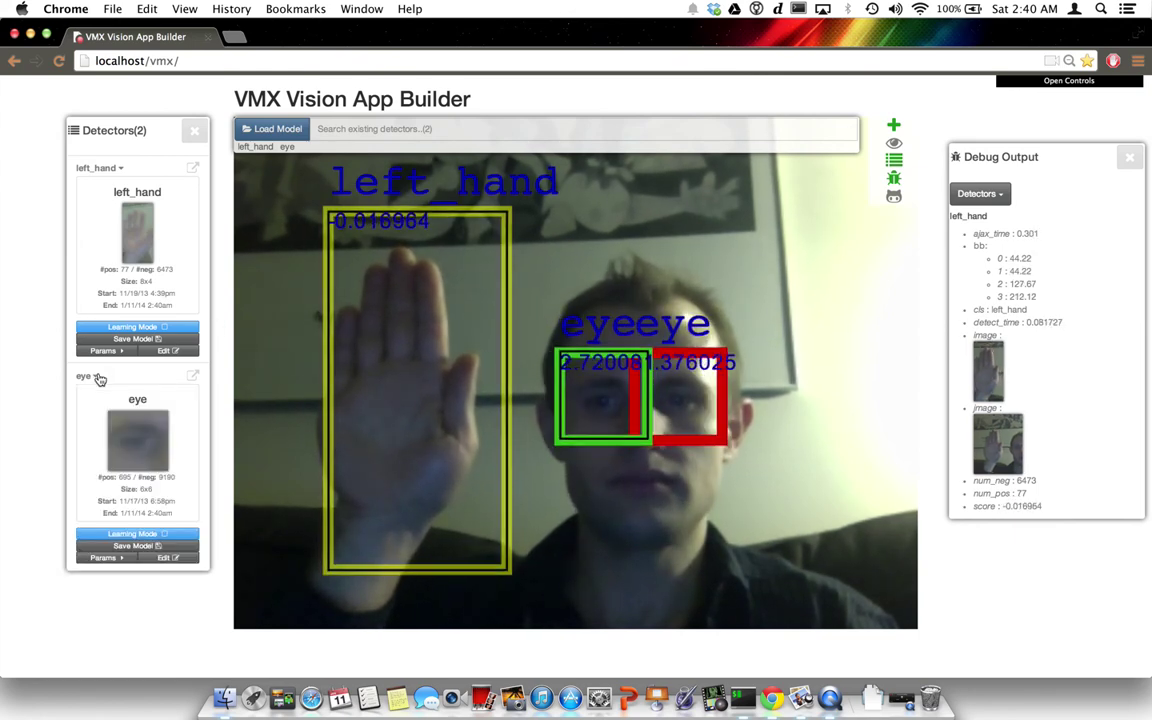
left_click(98, 378)
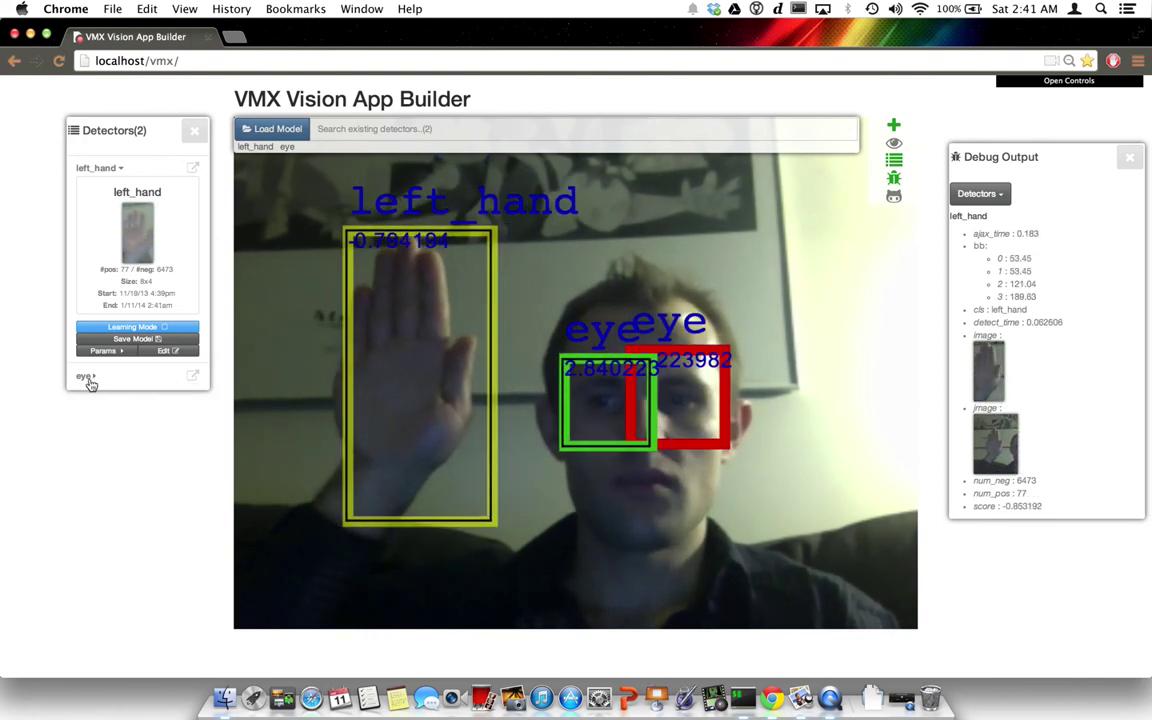
left_click(85, 377)
left_click(85, 377)
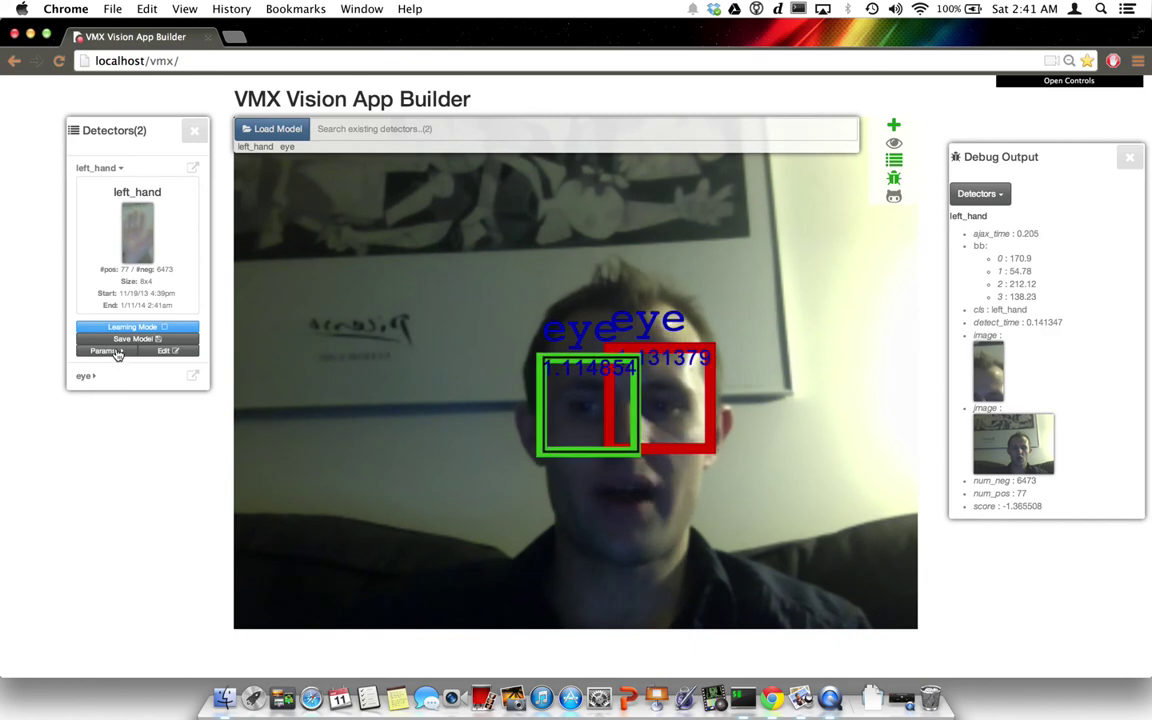
Step: Lower the eye detector's Detector Quality from 57 to 1 and update its parameters
left_click(115, 169)
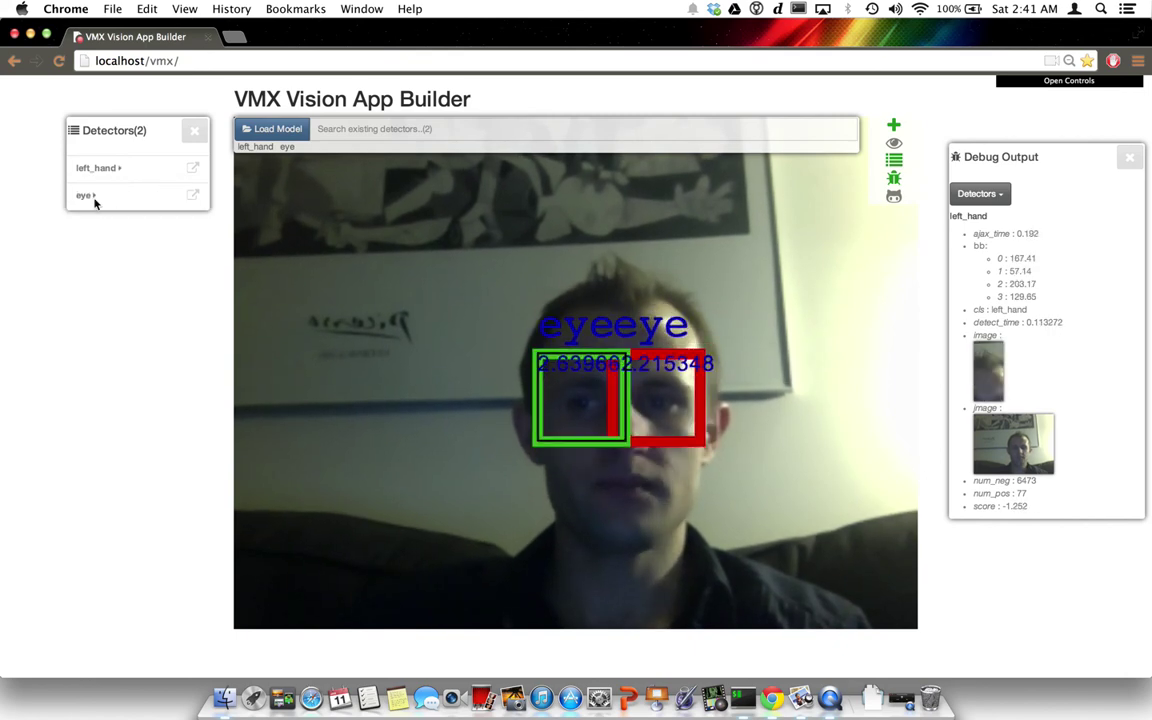
left_click(87, 196)
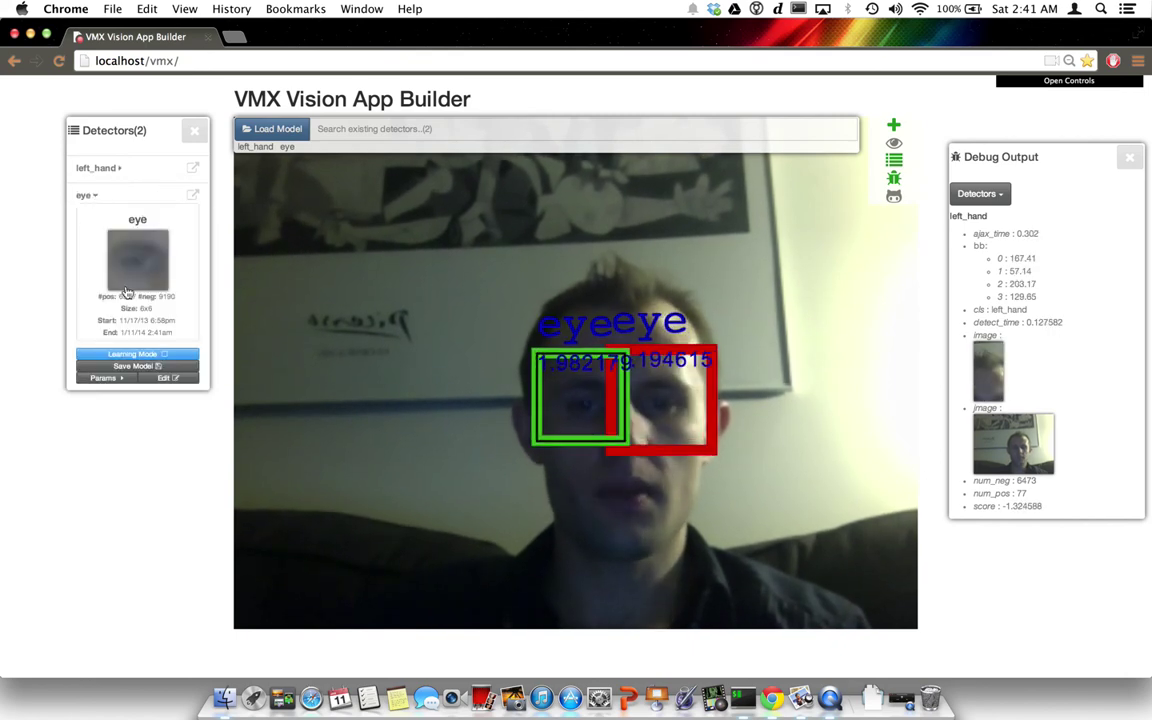
left_click(124, 379)
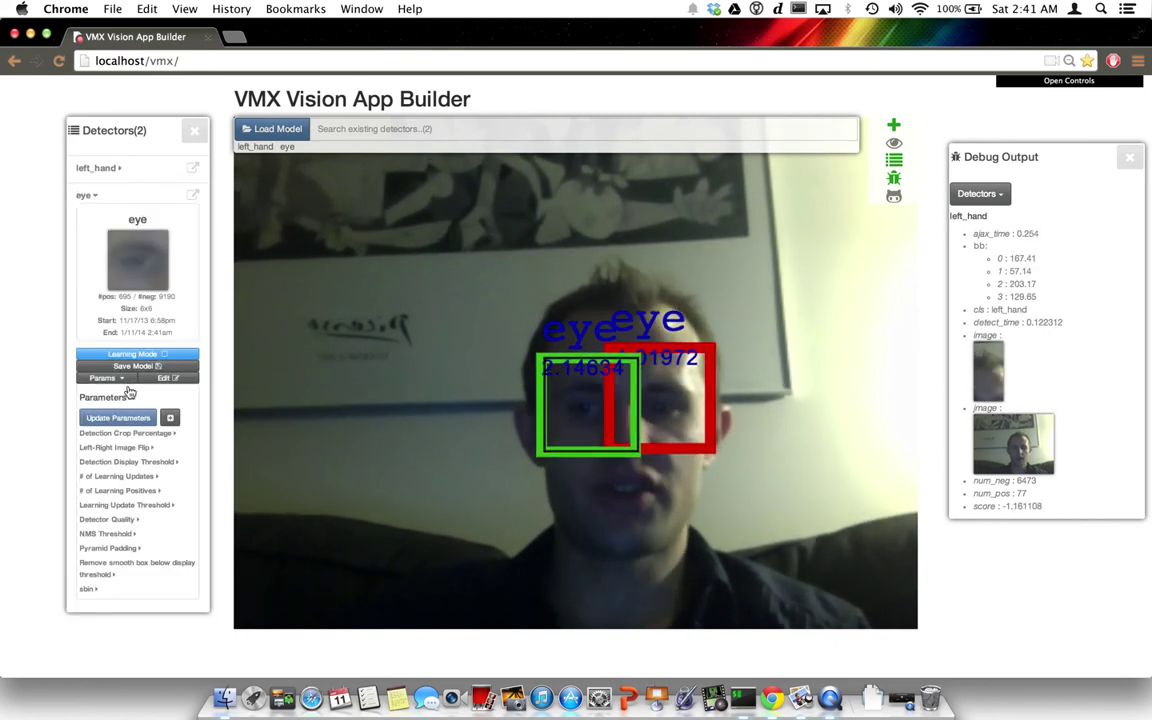
left_click(110, 520)
left_click_drag(96, 557, 84, 553)
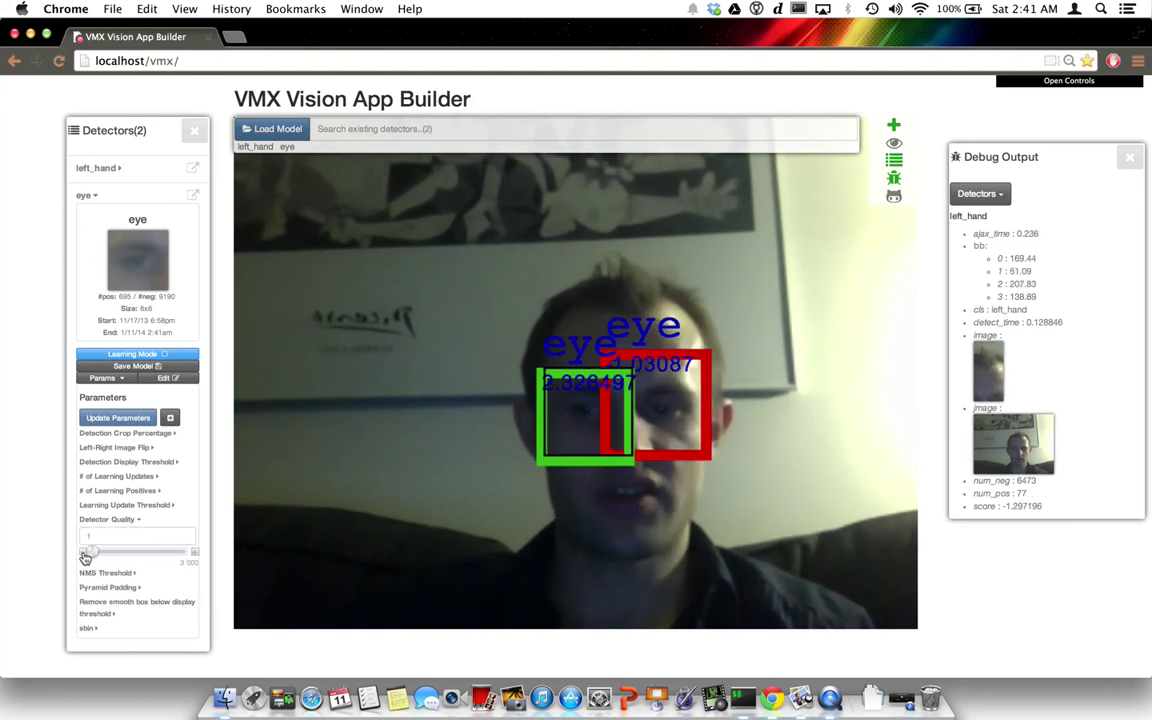
left_click(105, 420)
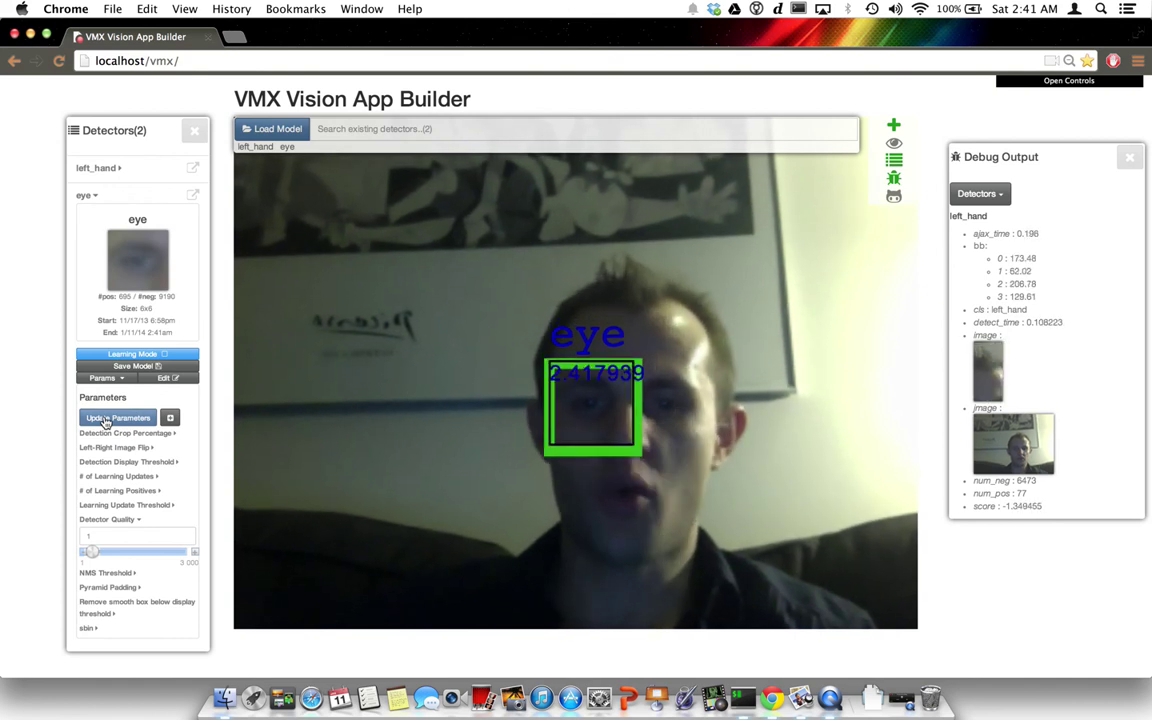
left_click(112, 379)
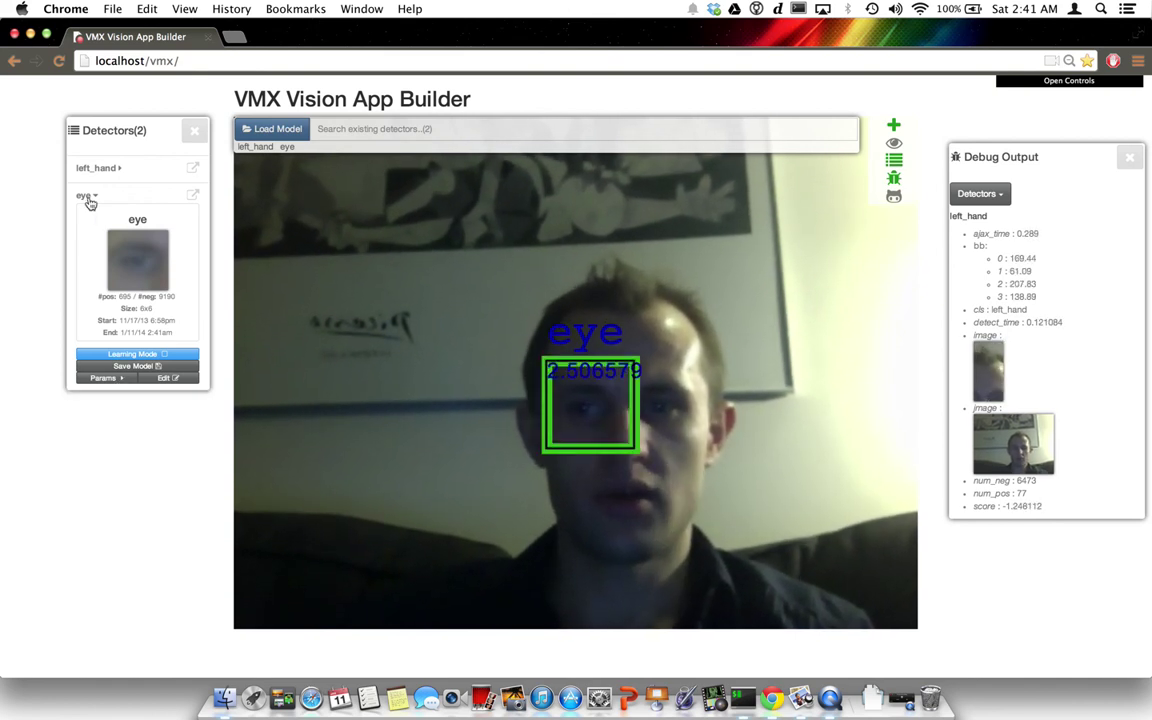
left_click(85, 197)
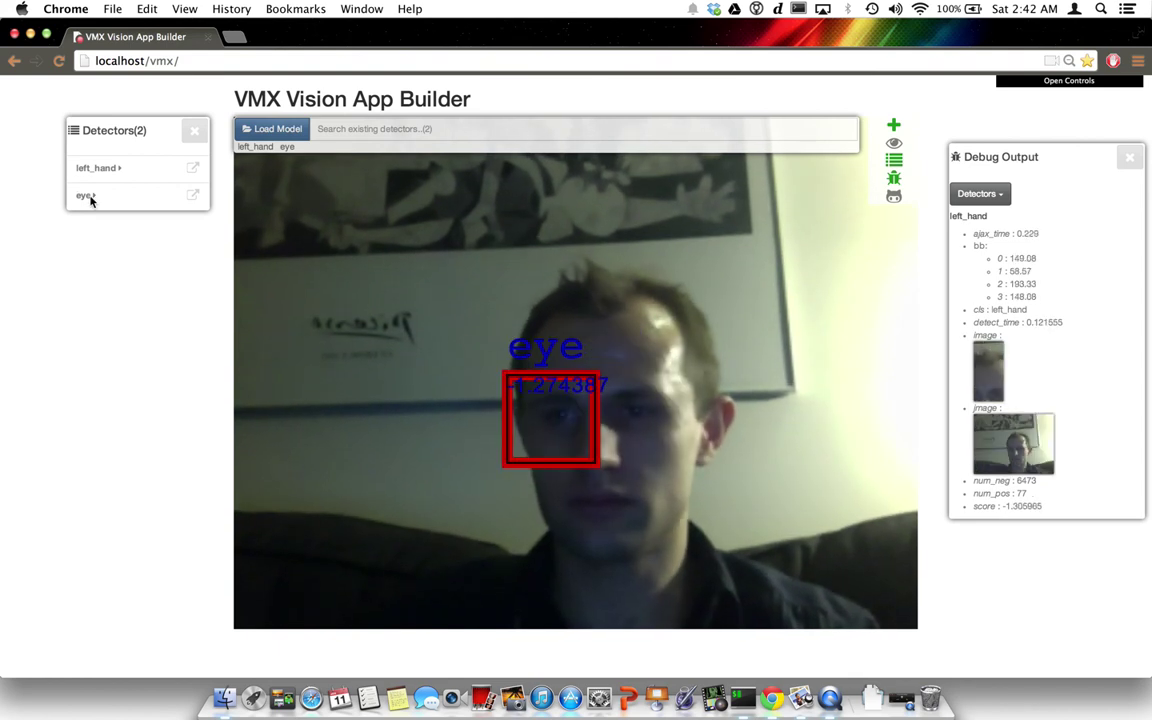
left_click(88, 195)
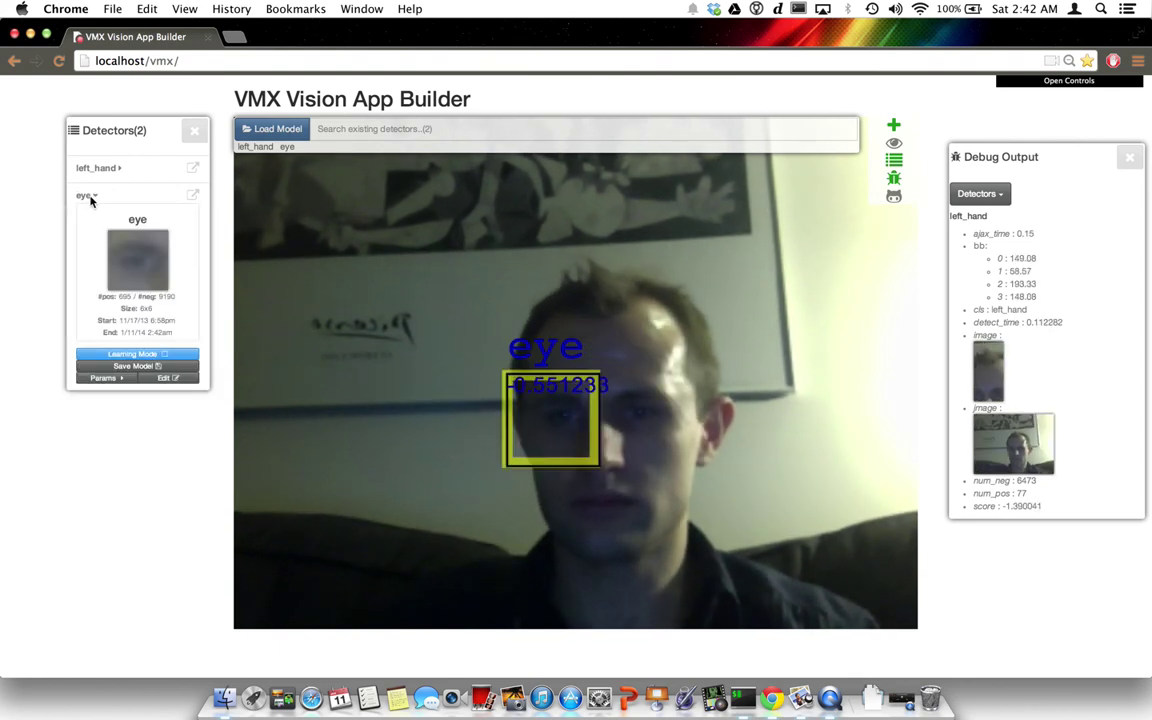
left_click(105, 378)
left_click(124, 381)
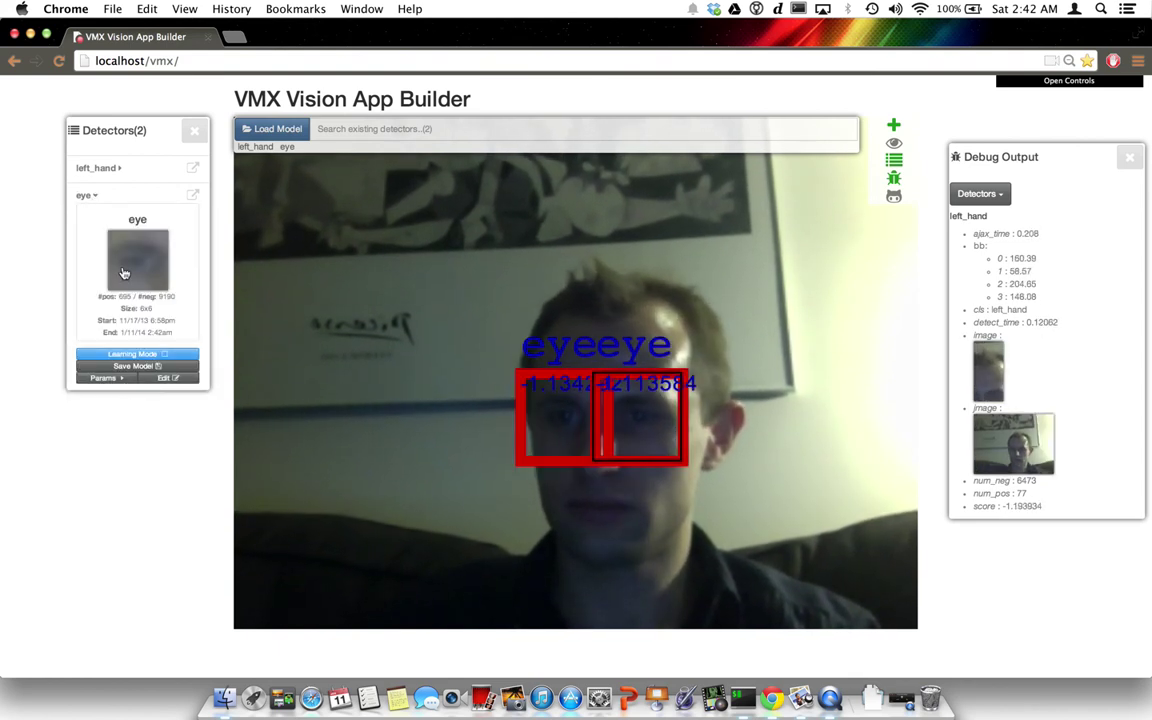
left_click(96, 196)
left_click(96, 196)
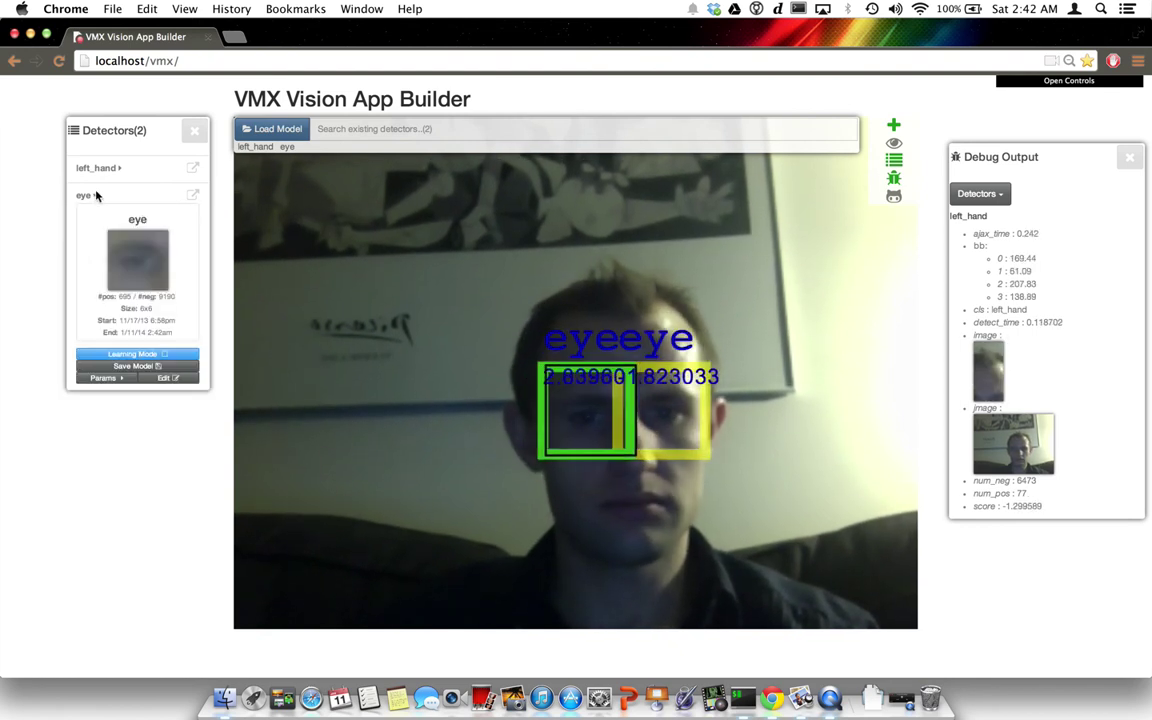
left_click(96, 196)
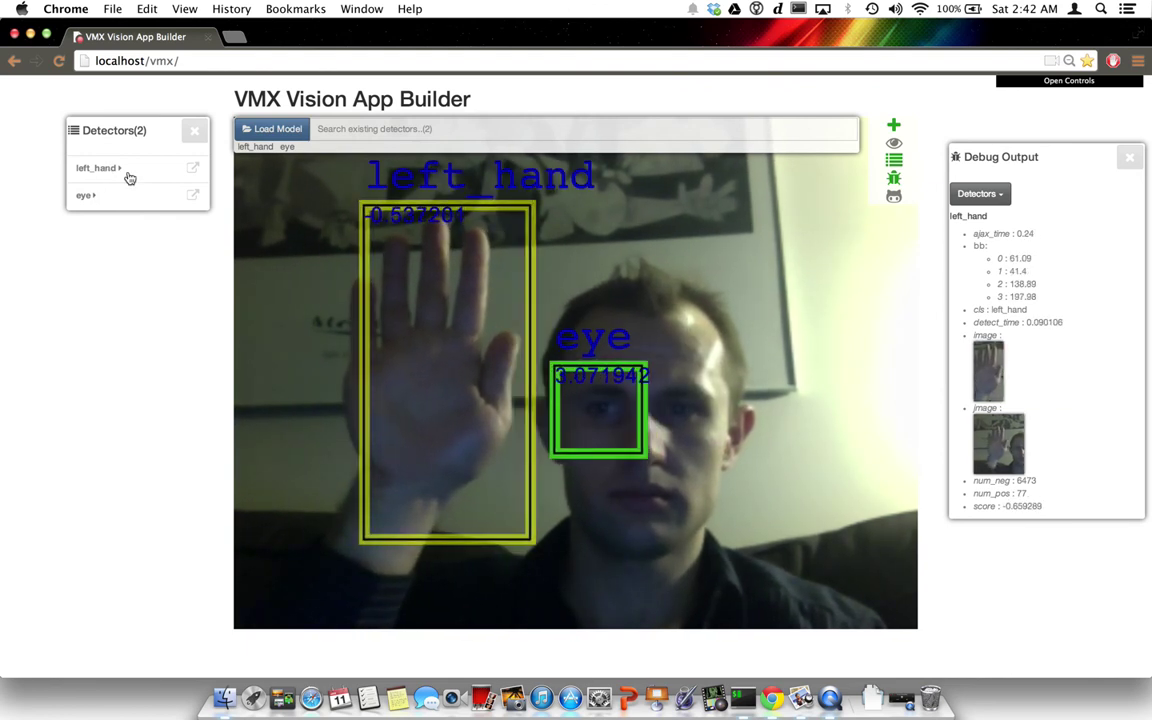
Step: Load the 'a' model from the Model Library as a third webcam detector
left_click(286, 131)
scroll(584, 400, "down", 3)
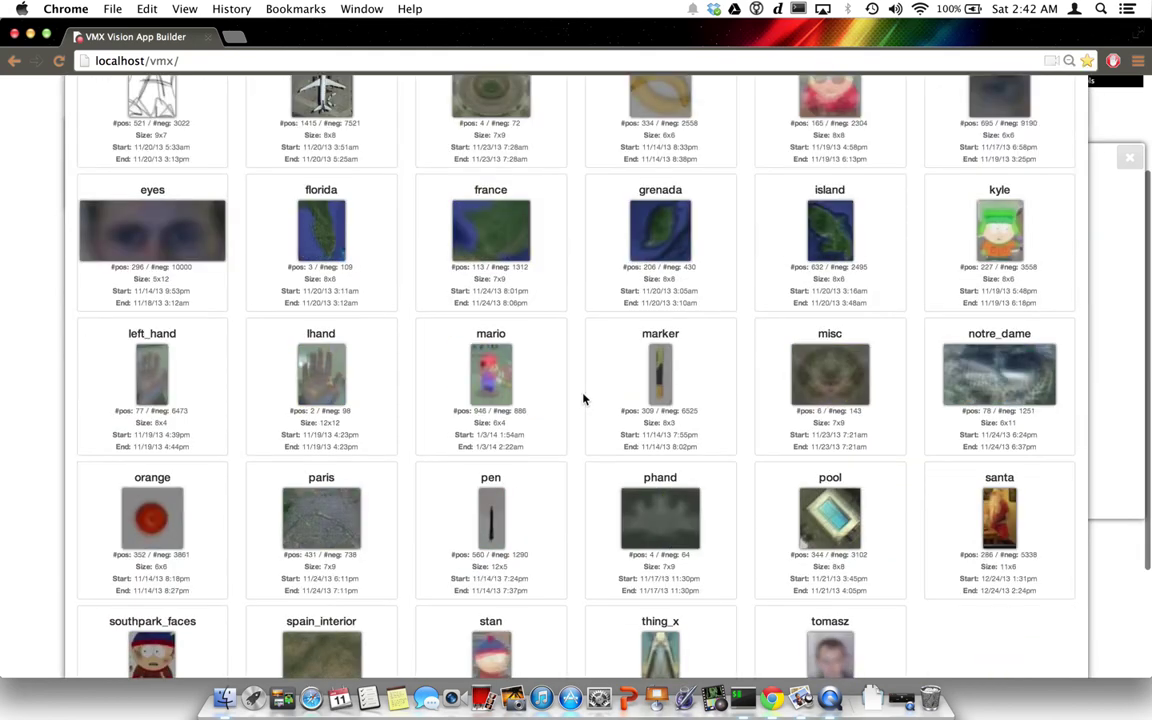
scroll(584, 399, "down", 1)
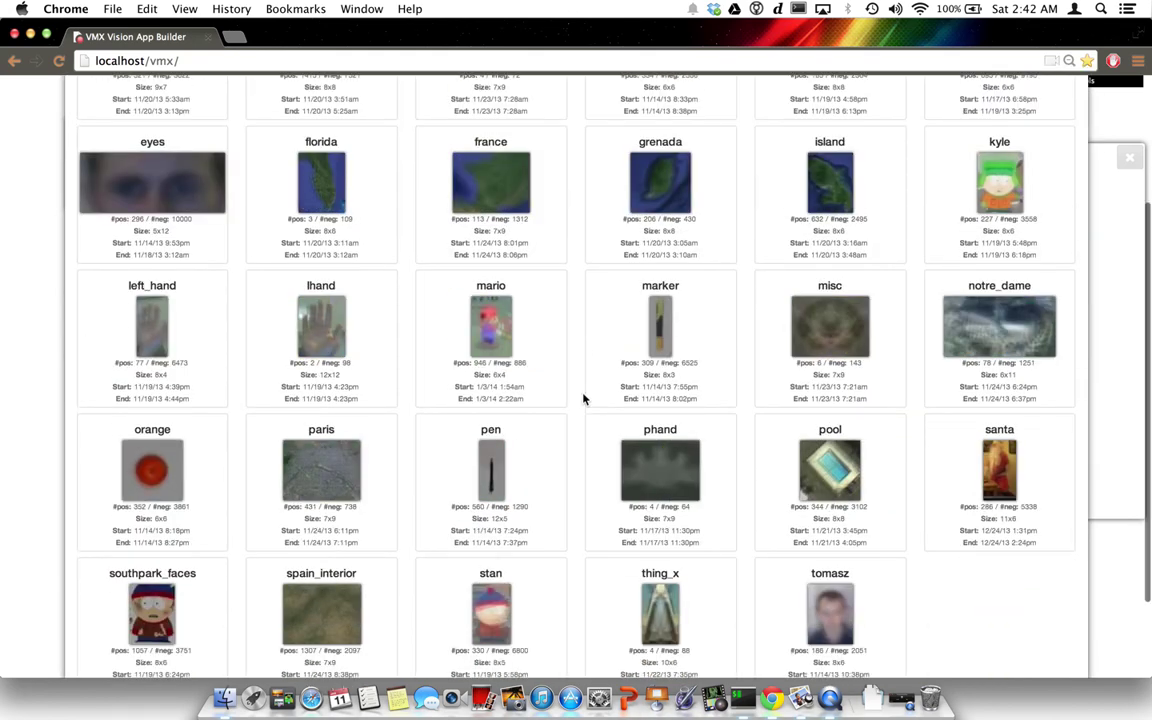
scroll(584, 399, "down", 1)
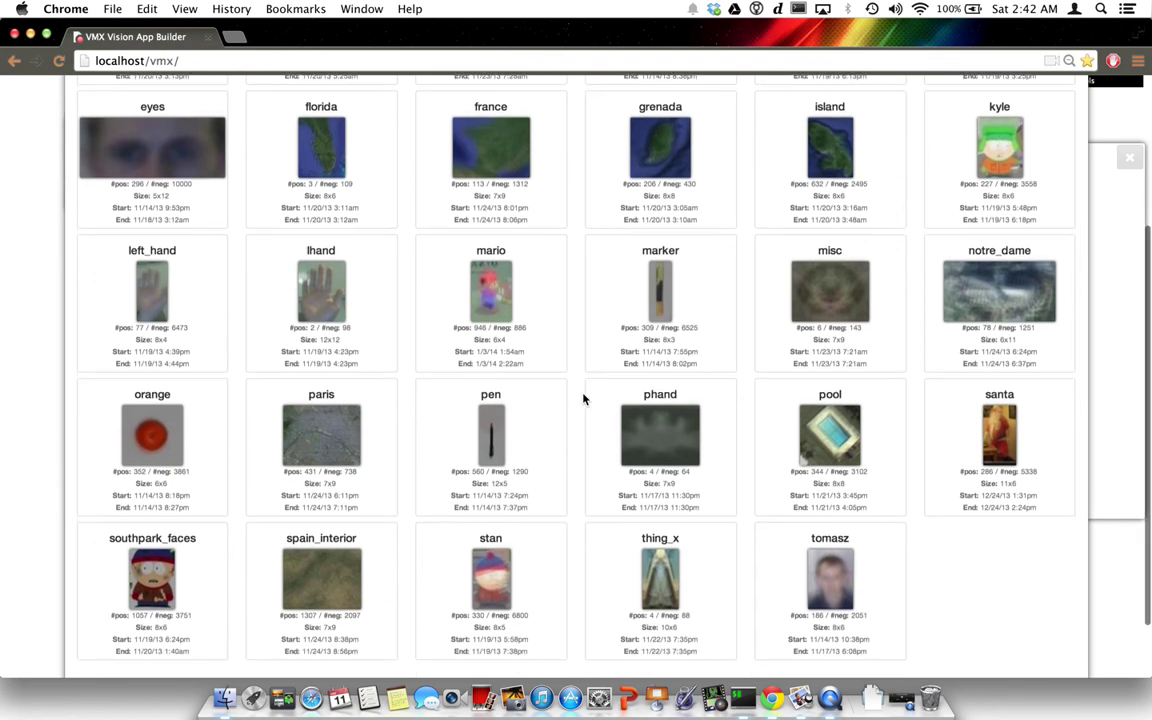
scroll(584, 399, "down", 2)
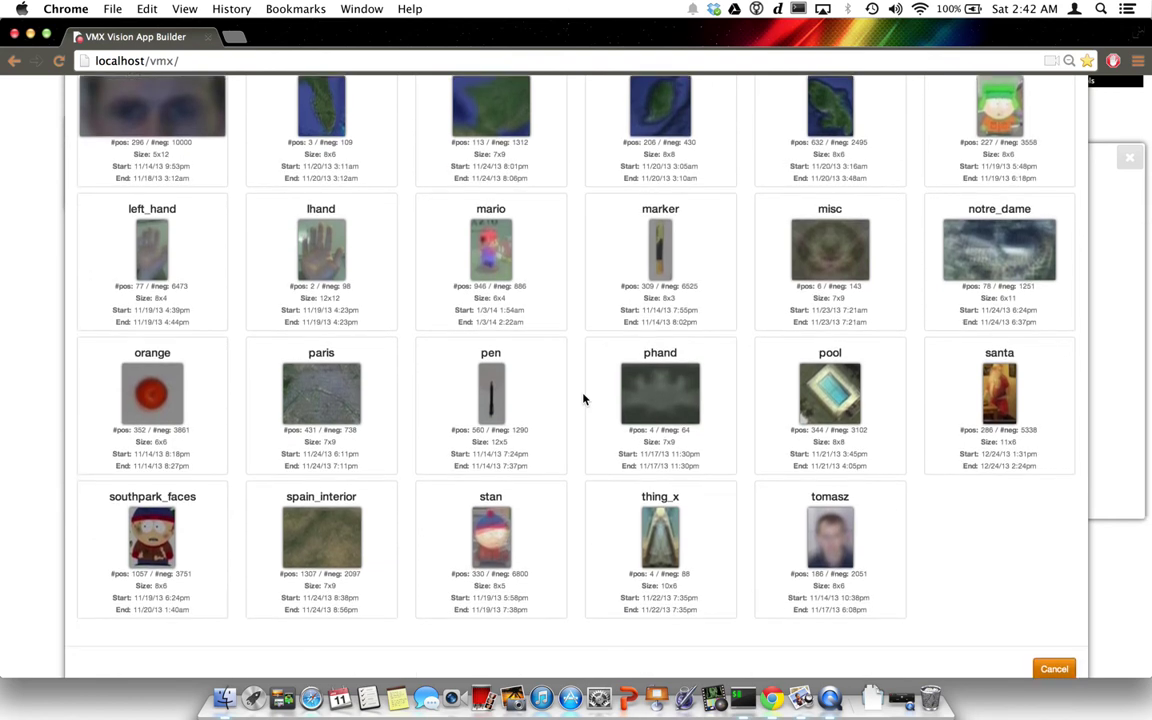
scroll(584, 399, "up", 5)
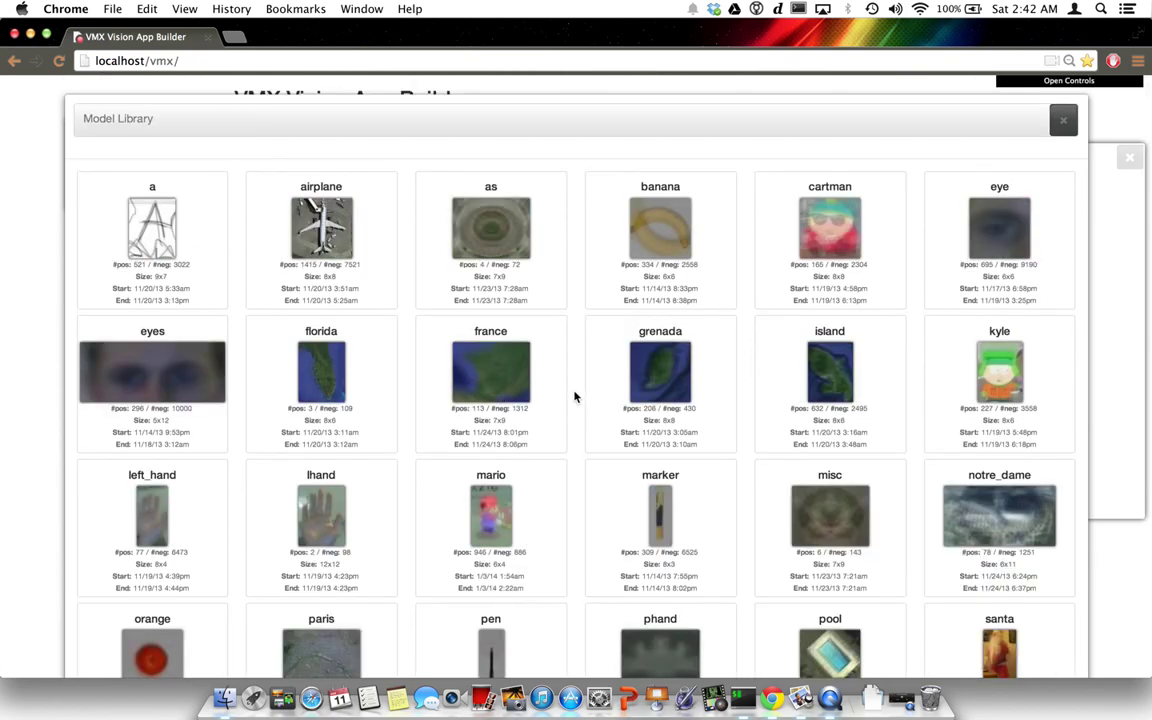
key("Escape")
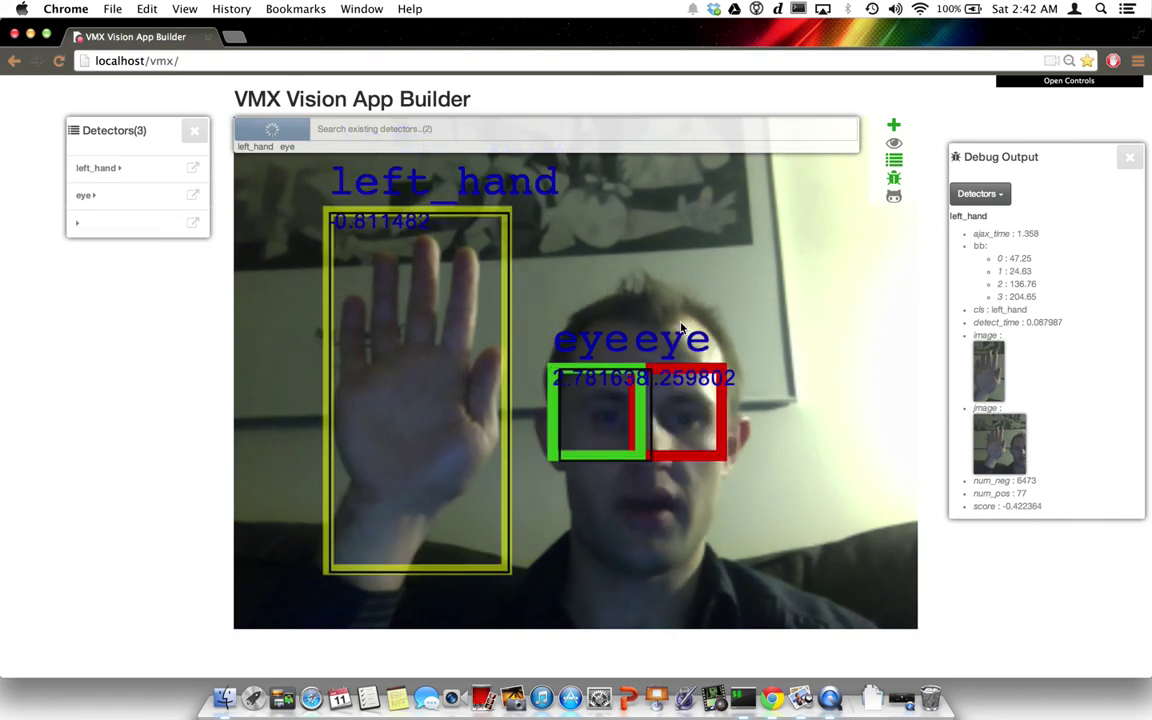
Step: Change the 'a' detector's Detection Display Threshold from -2 to -1 and apply it
left_click(82, 223)
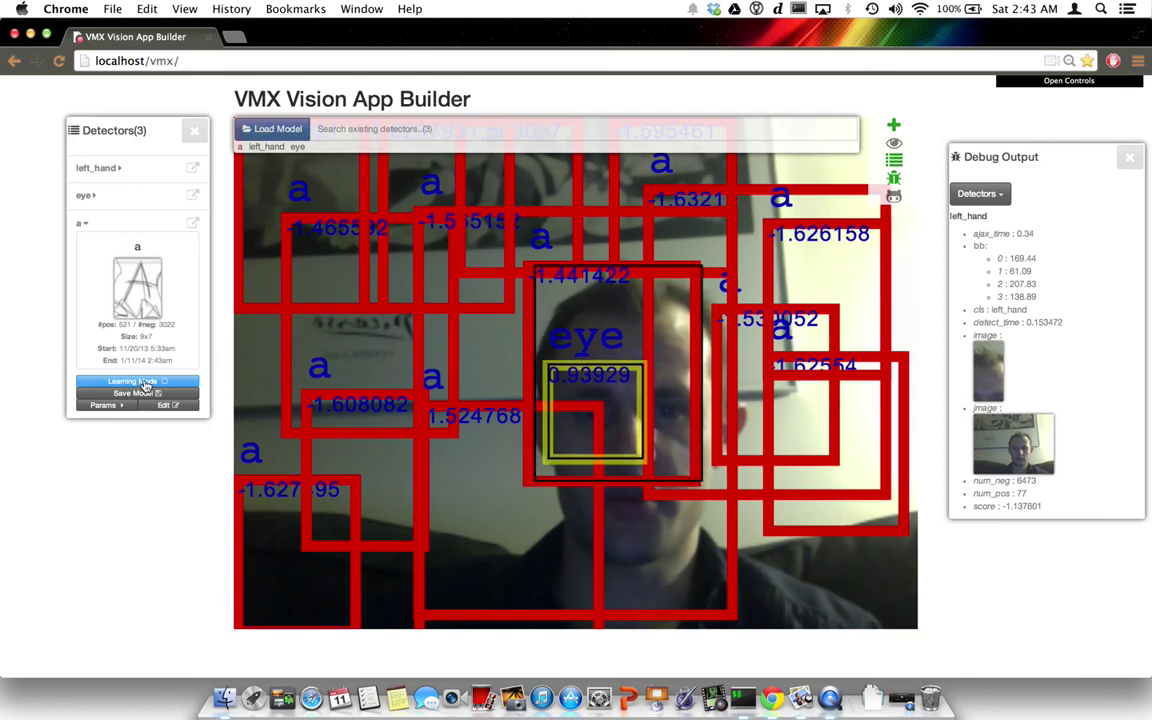
left_click(104, 405)
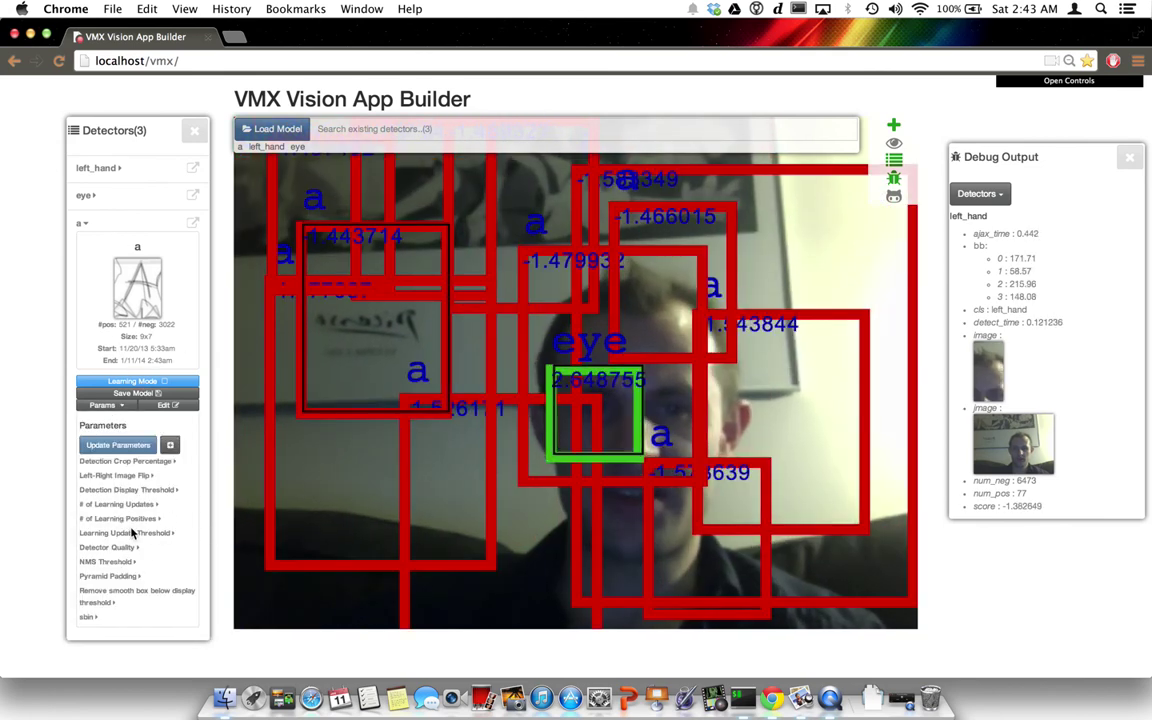
left_click(112, 490)
left_click(108, 502)
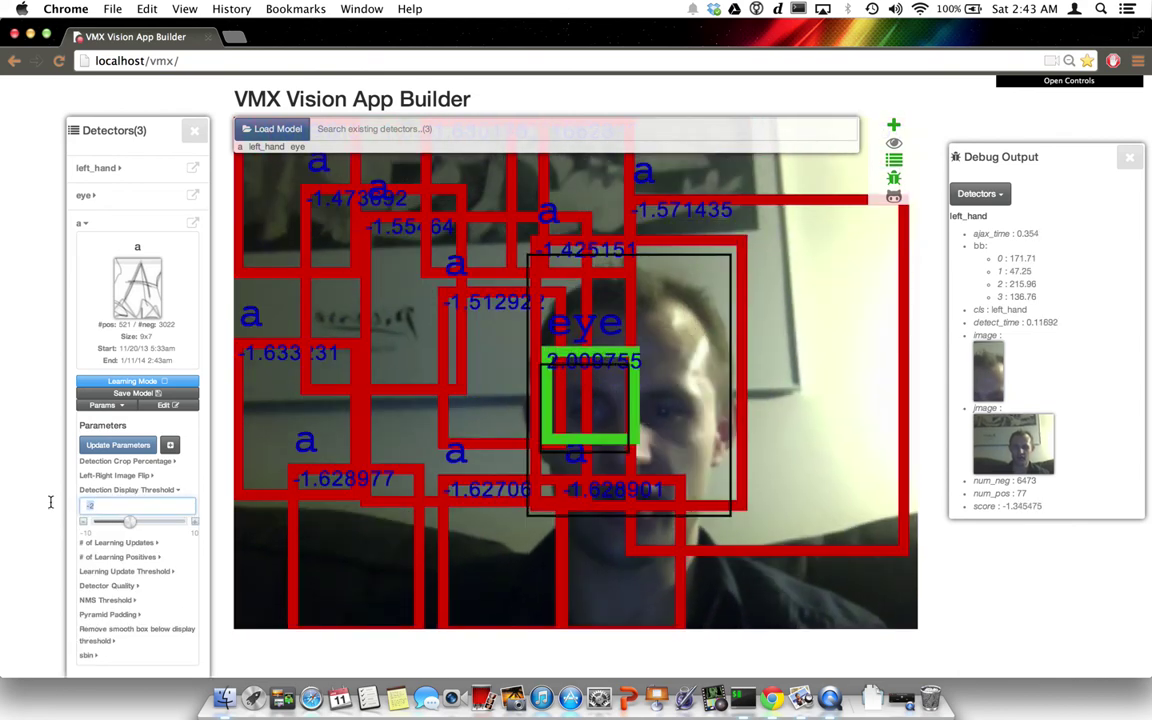
type("-1")
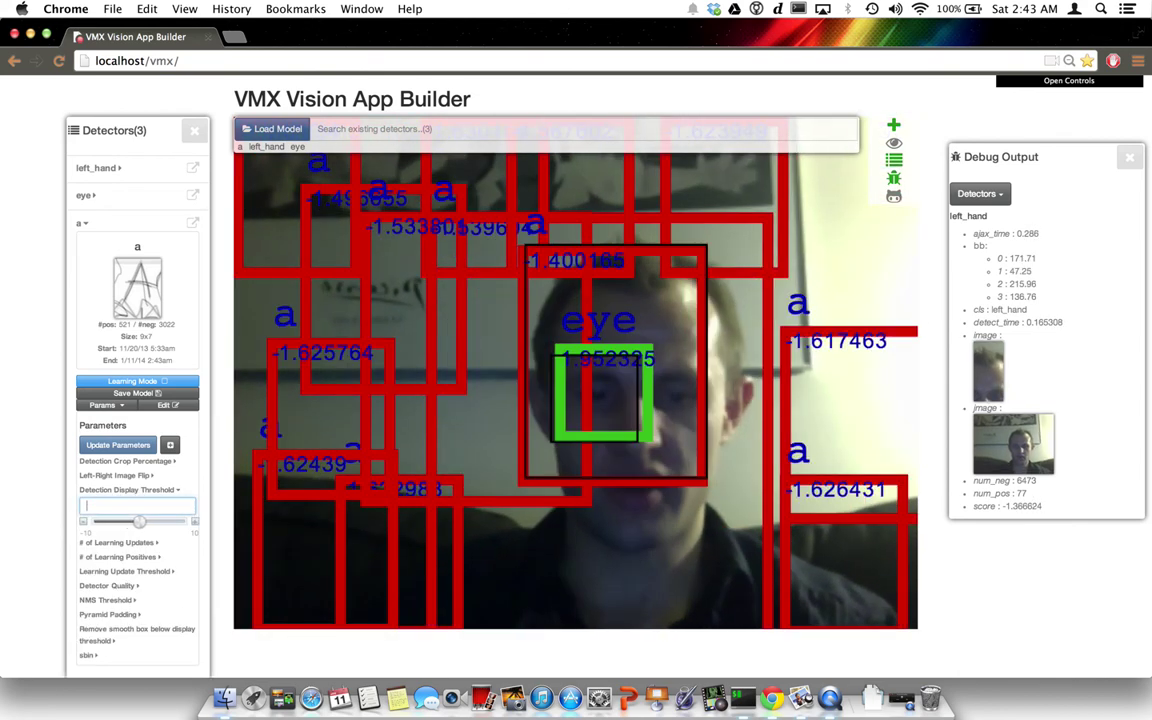
left_click(104, 448)
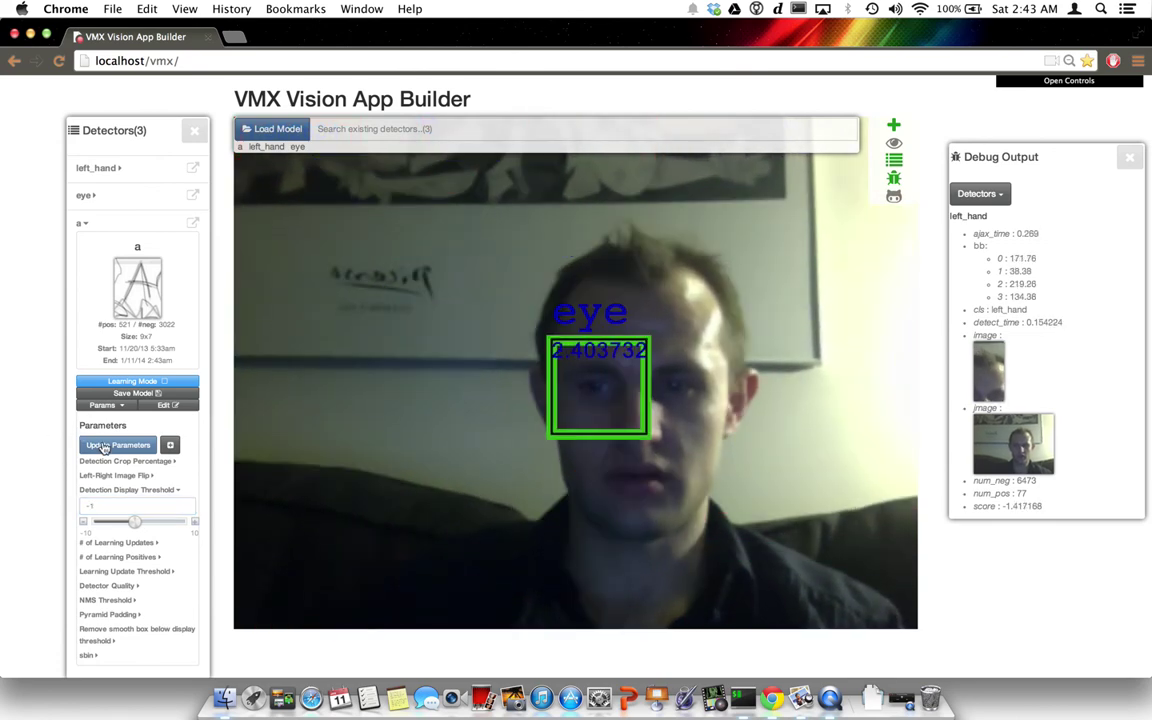
left_click(110, 406)
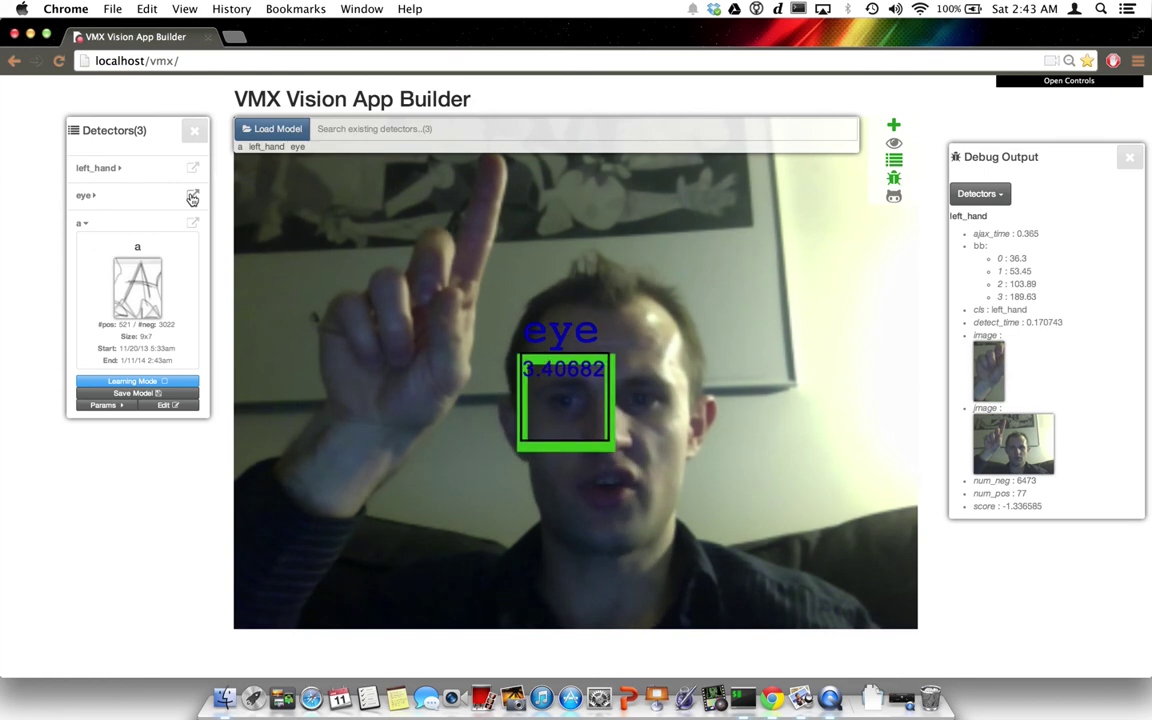
Step: Delete the eye and left_hand detectors from the Detectors panel, keeping only 'a'
left_click(193, 197)
left_click(192, 170)
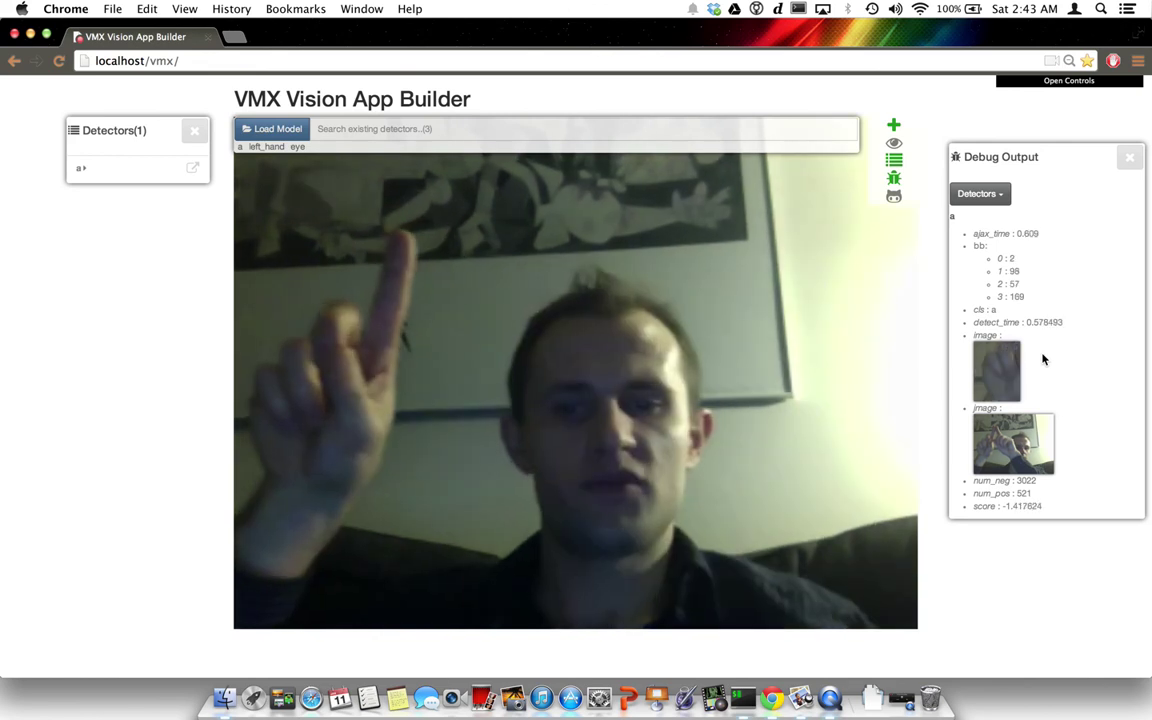
Step: Lower the 'a' detector's Detector Quality by dragging its slider down
left_click(100, 175)
left_click(121, 352)
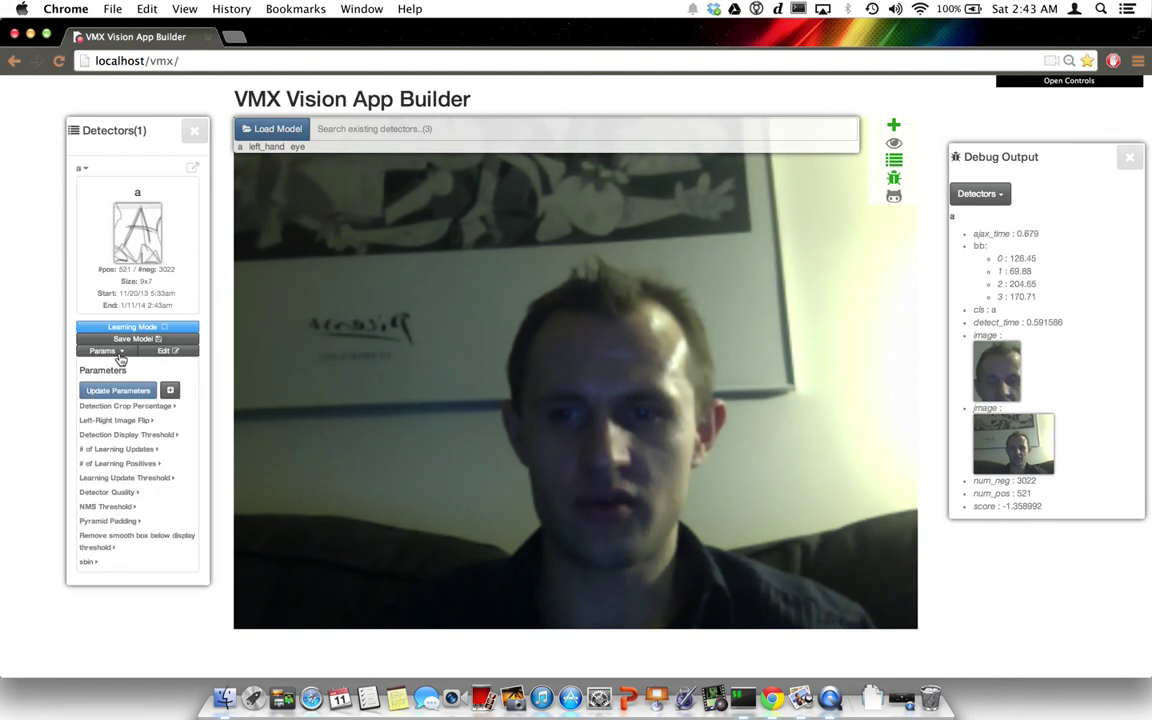
left_click(112, 493)
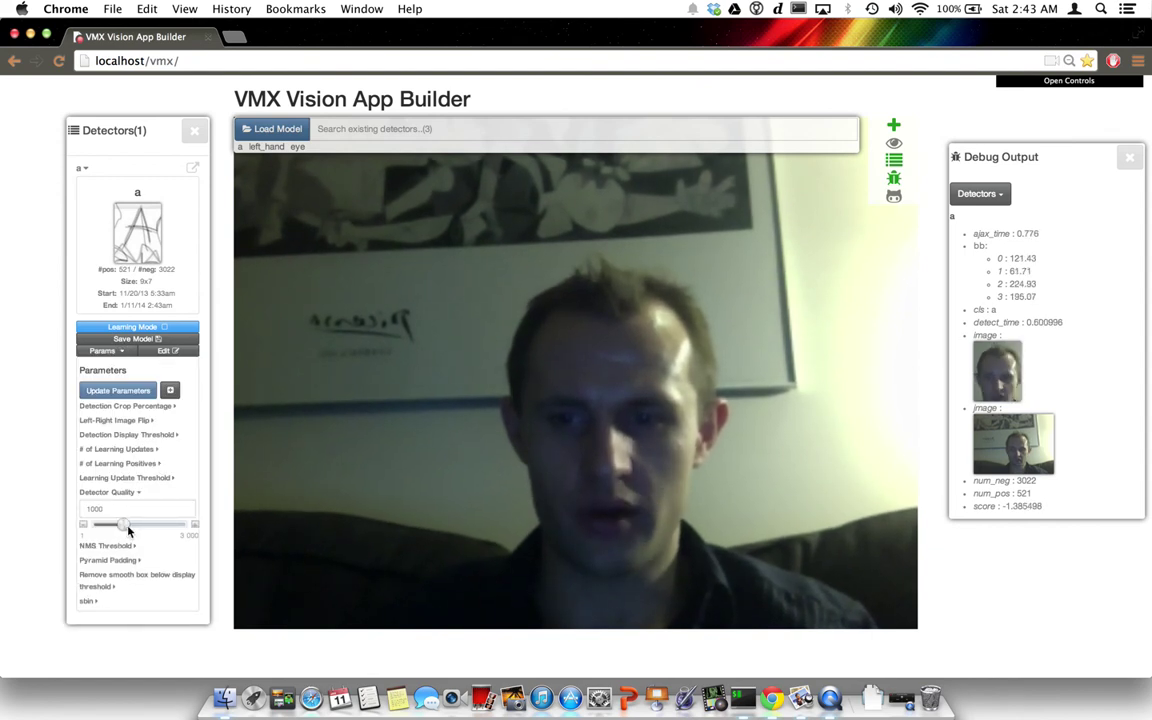
right_click(128, 533)
left_click_drag(123, 525, 24, 528)
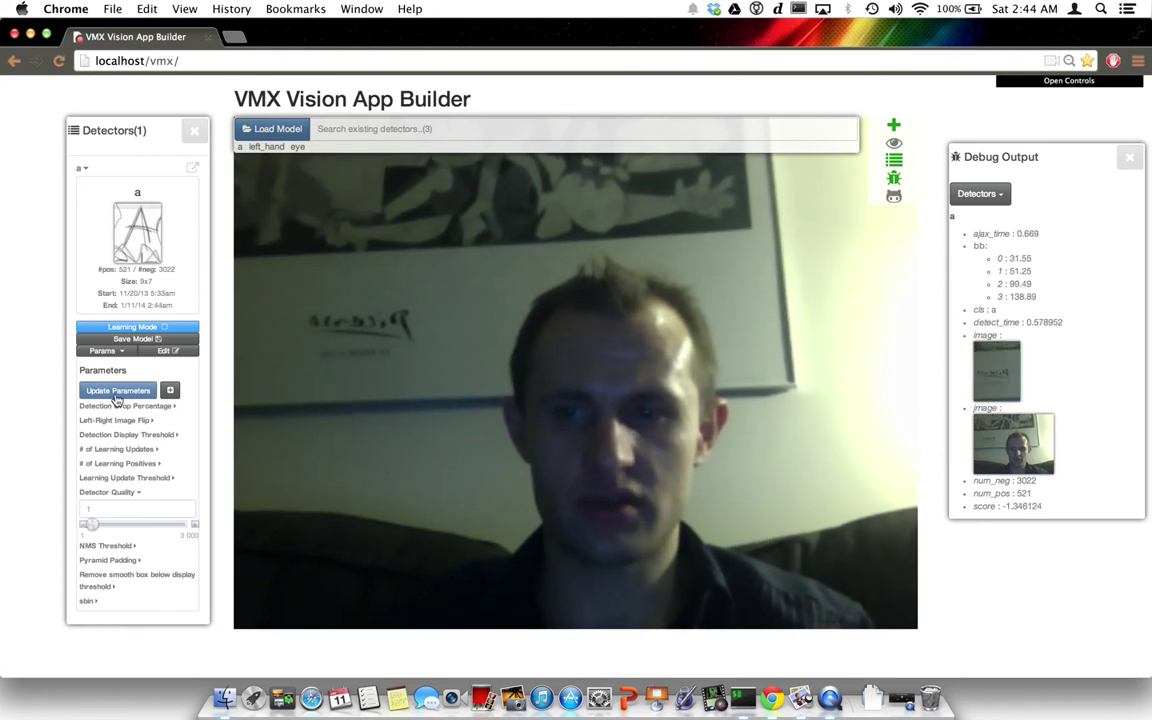
left_click(113, 497)
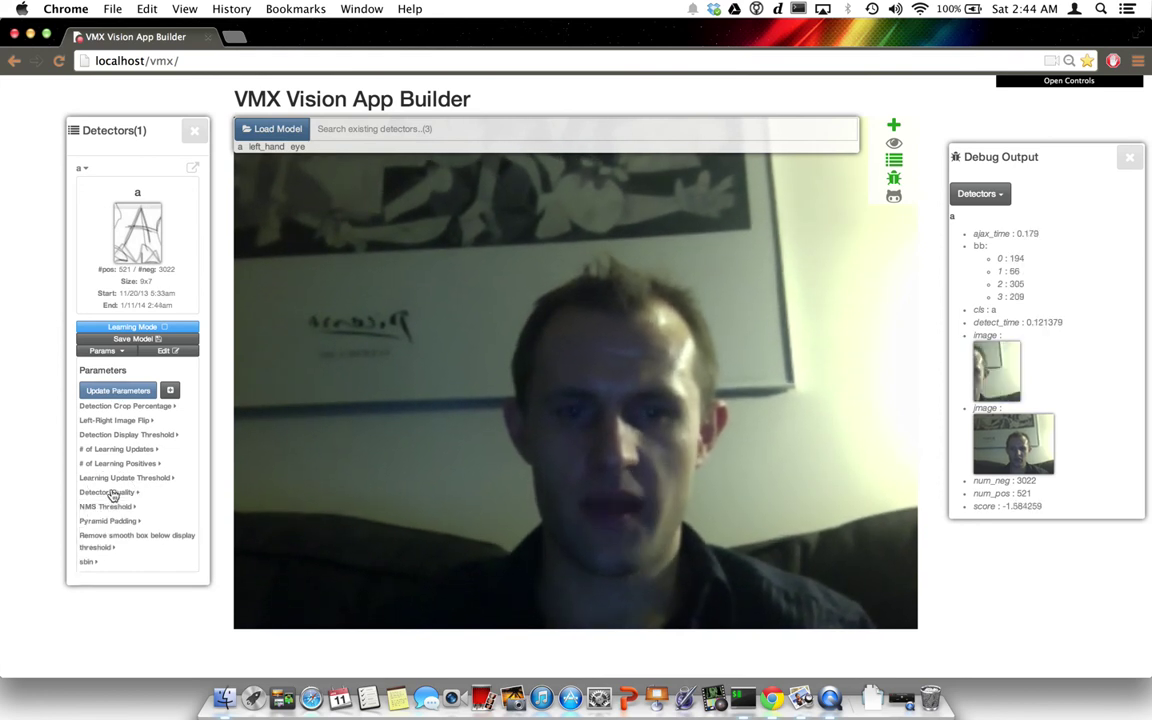
Step: Set the 'a' detector's Detection Display Threshold to -2
left_click(123, 437)
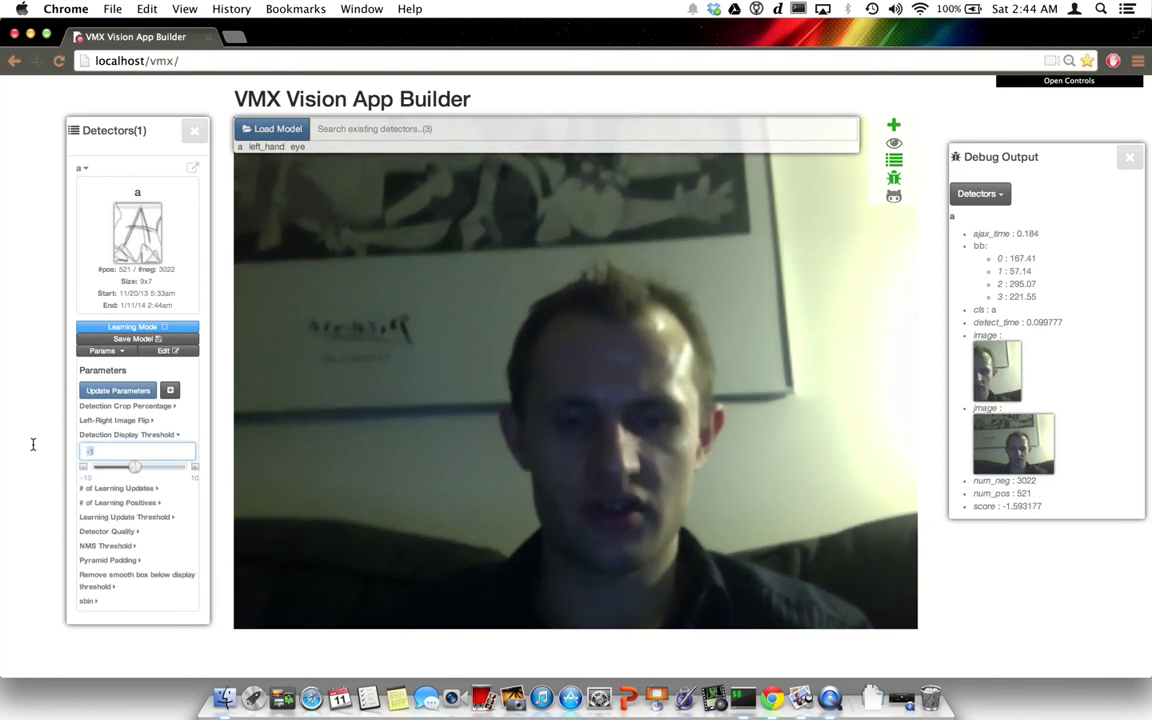
type("-2")
key("Return")
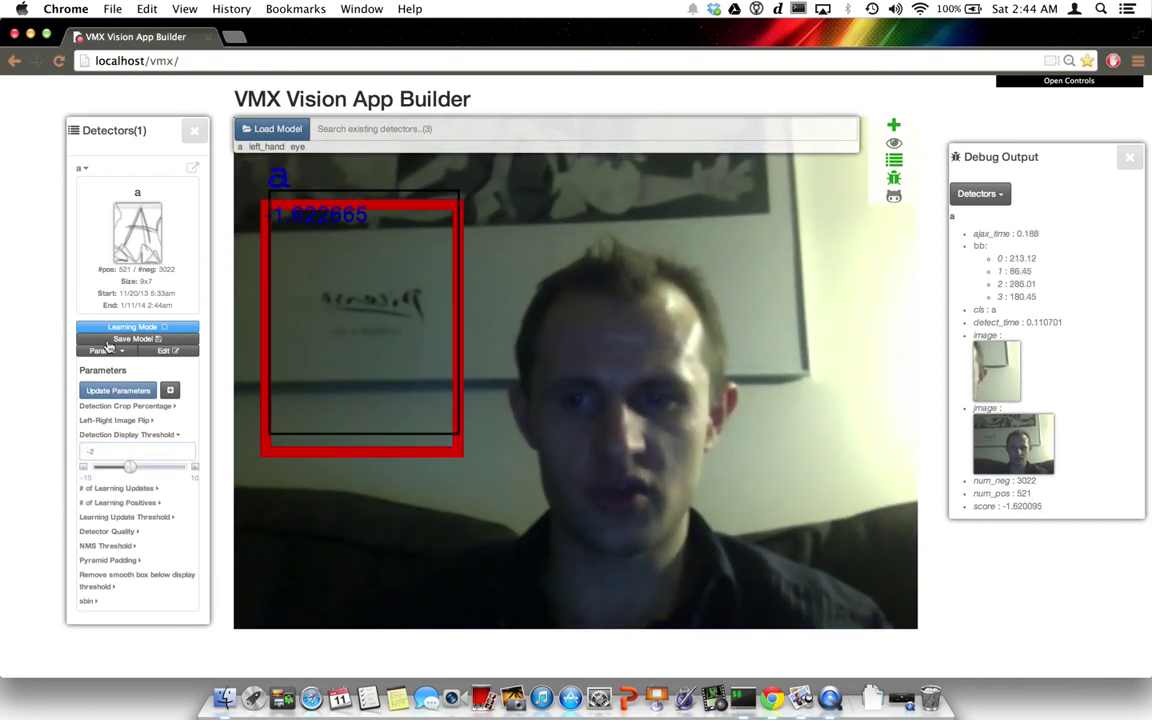
left_click(106, 352)
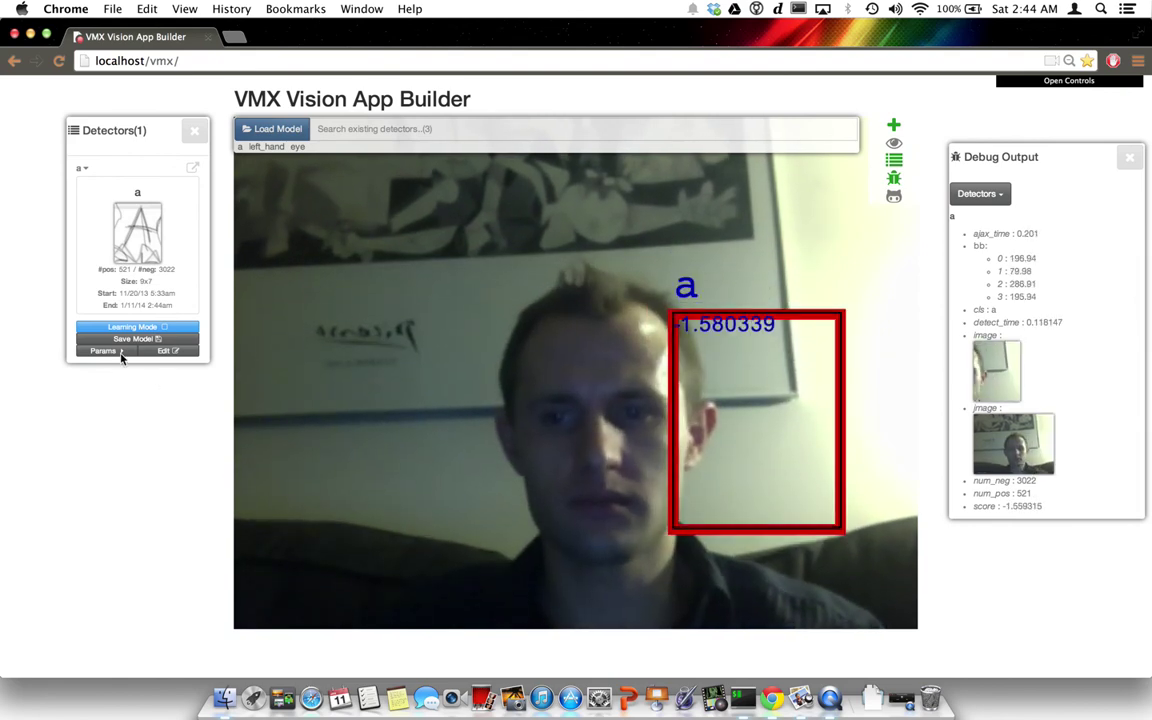
Step: Return the 'a' detector's Detection Display Threshold to -1 and update parameters
left_click(116, 352)
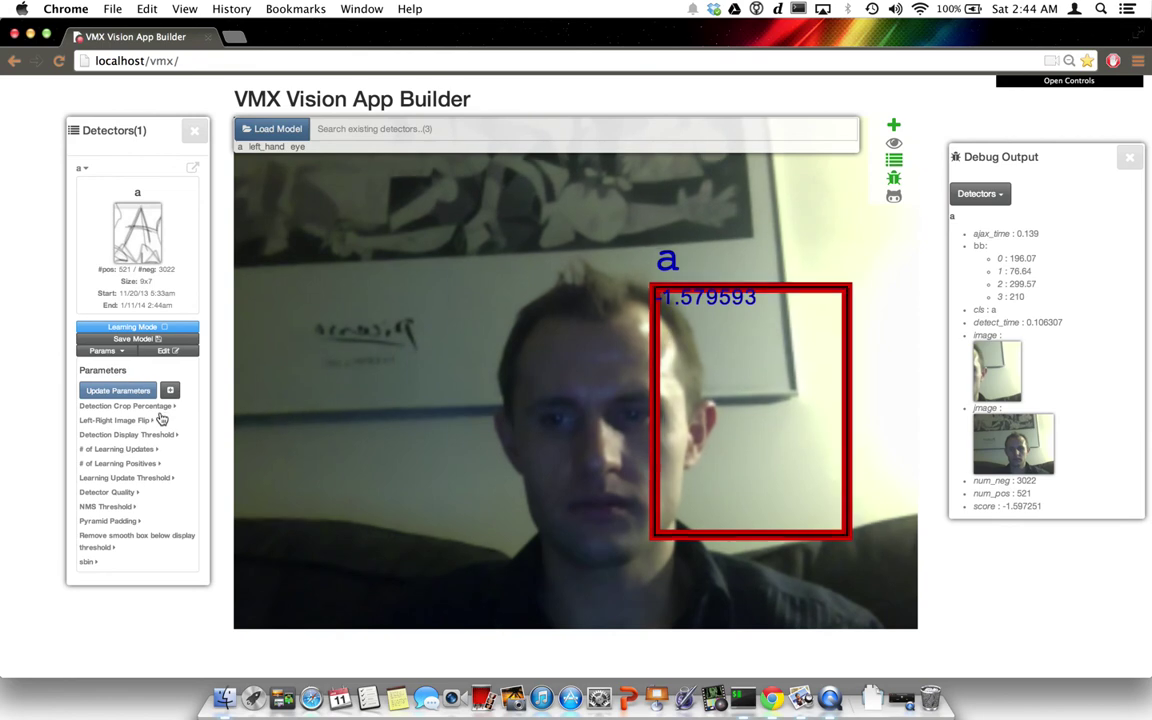
left_click(117, 436)
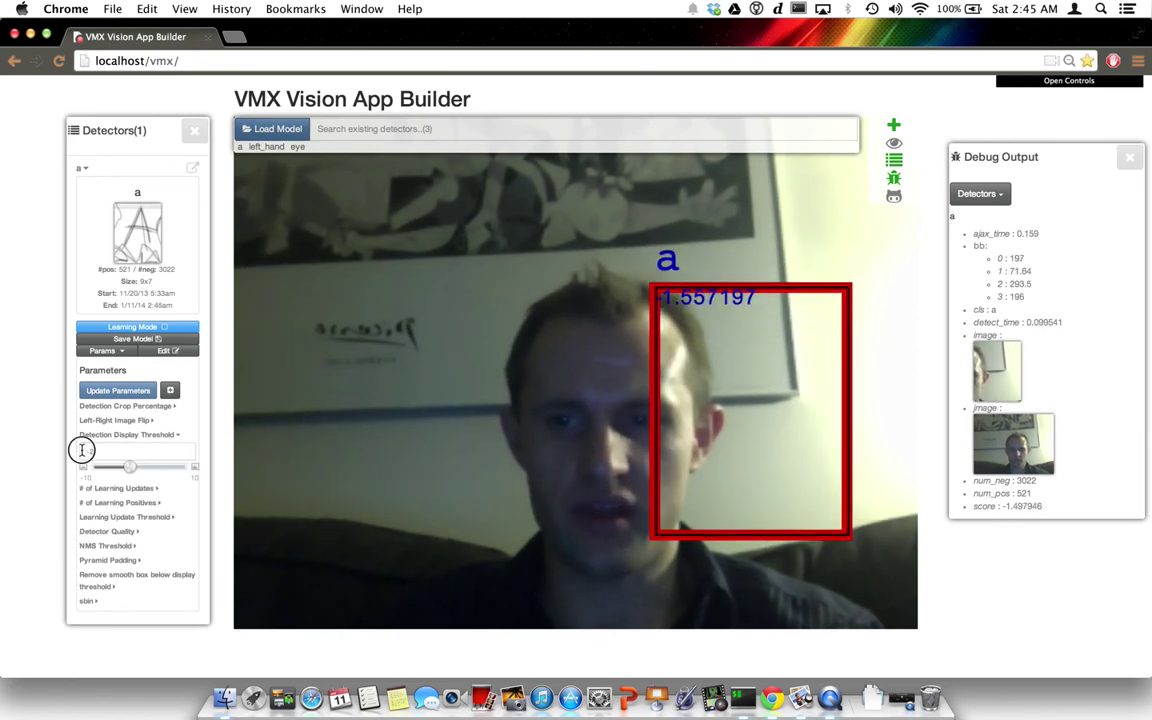
type("-1")
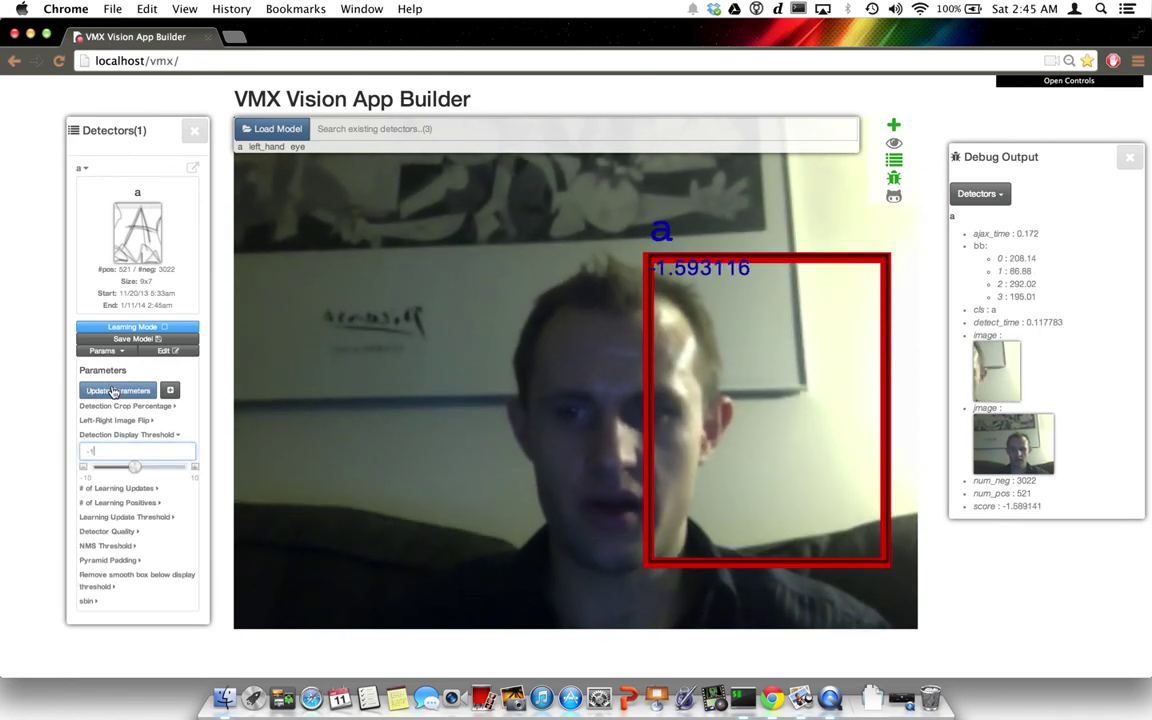
left_click(117, 390)
left_click(121, 352)
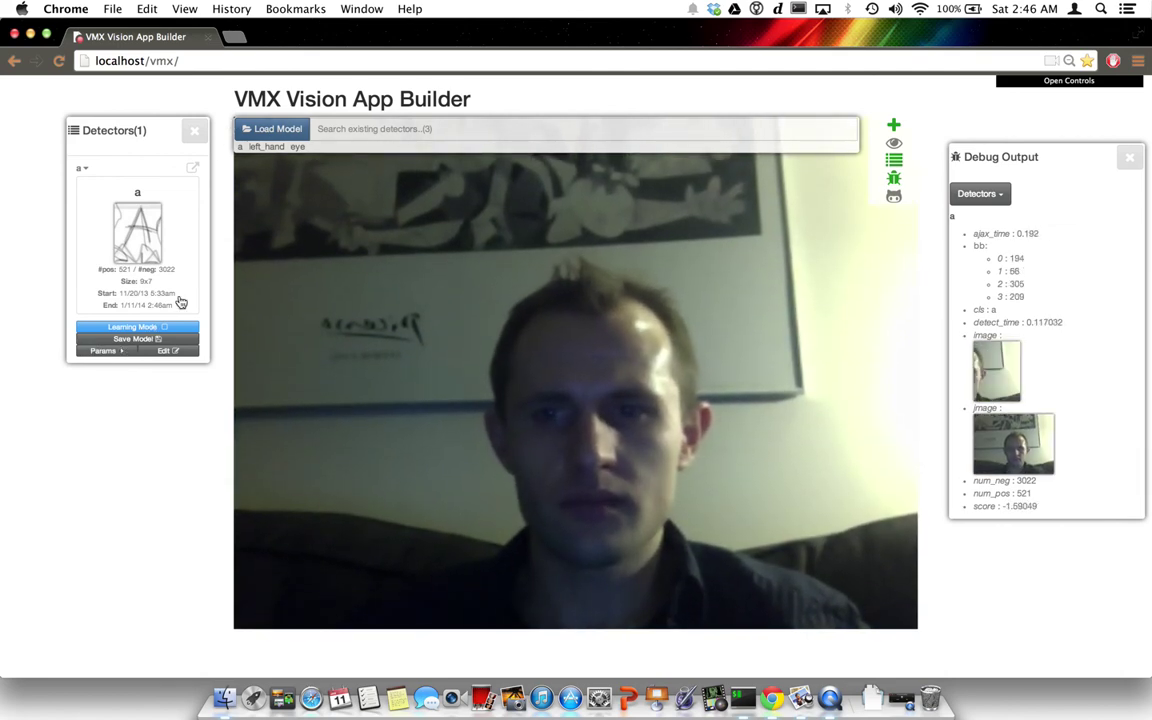
Step: Close the model library without loading anything and open the 'a' detector's Advanced Model Editor
left_click(285, 131)
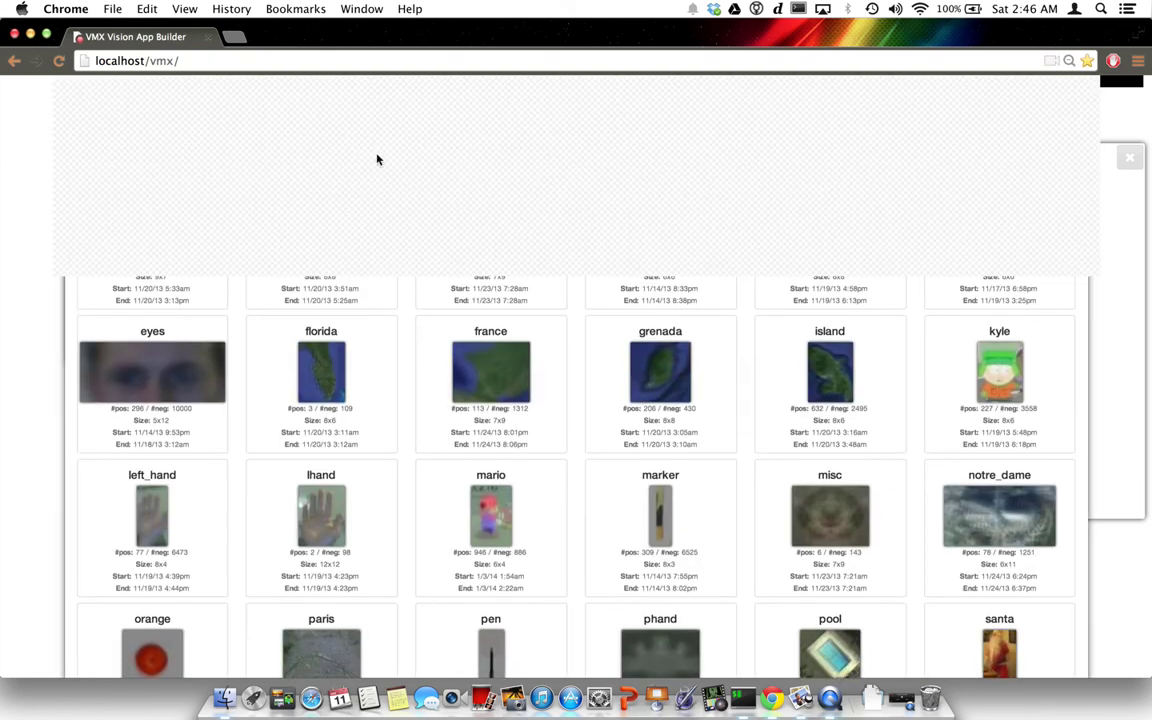
left_click(1065, 119)
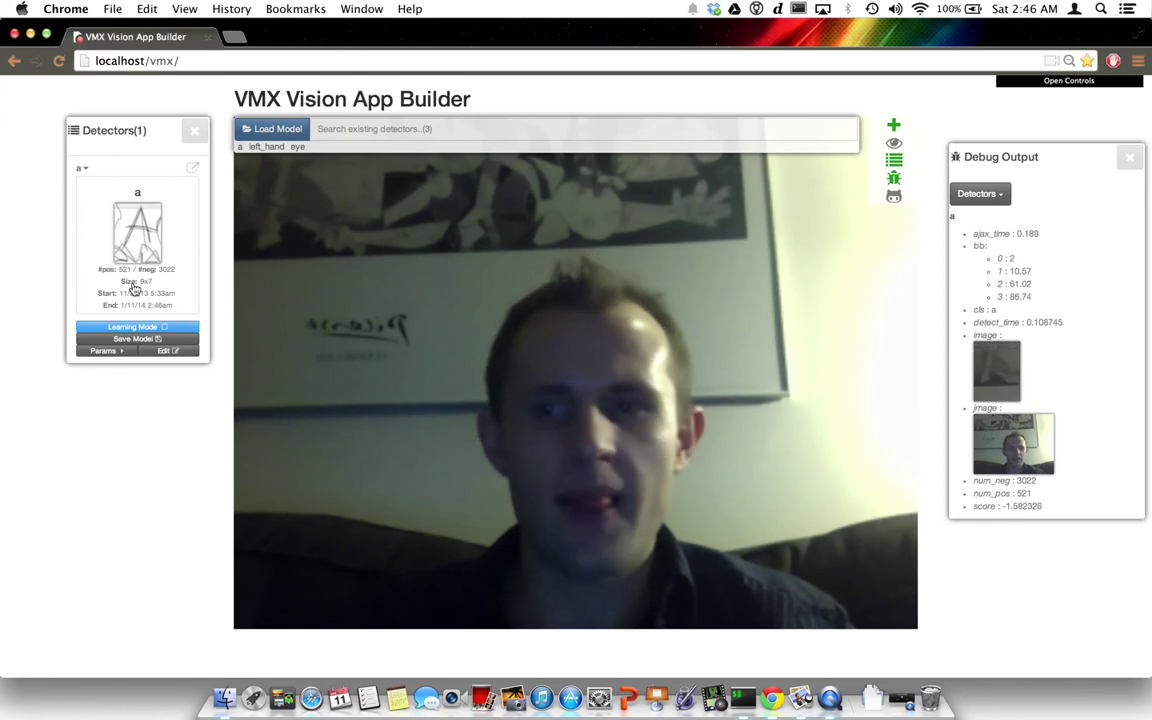
left_click(167, 354)
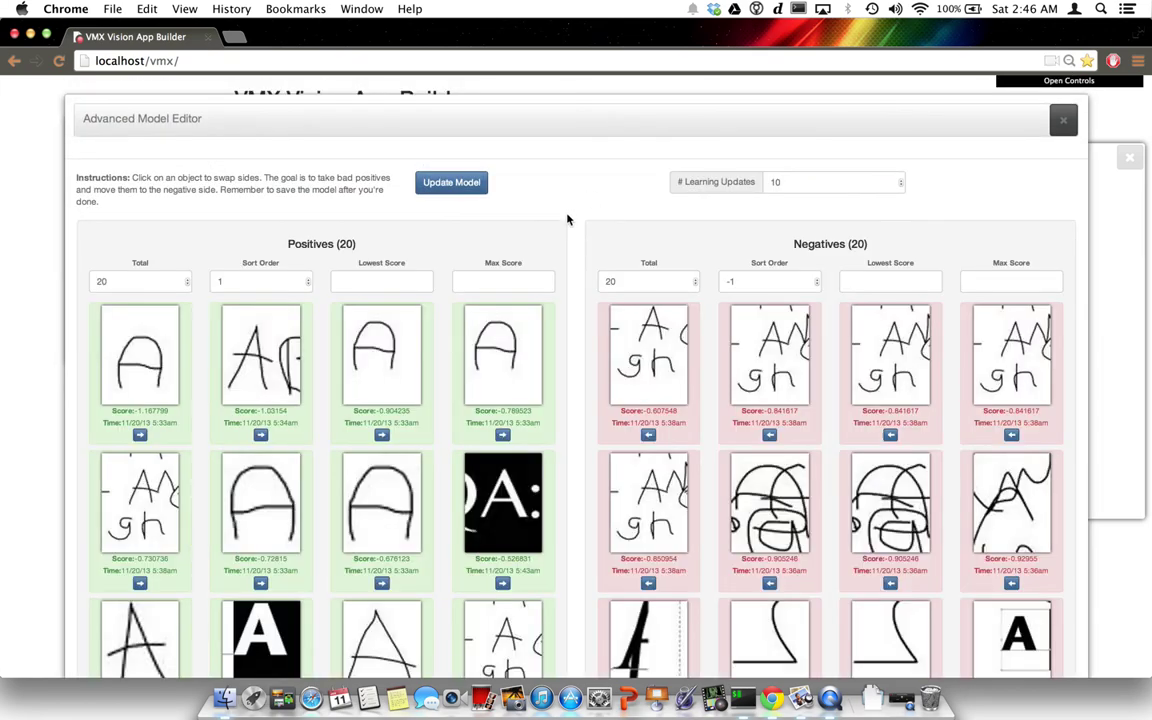
Step: Scroll through the 20 positive and 20 negative scored examples
scroll(571, 218, "down", 5)
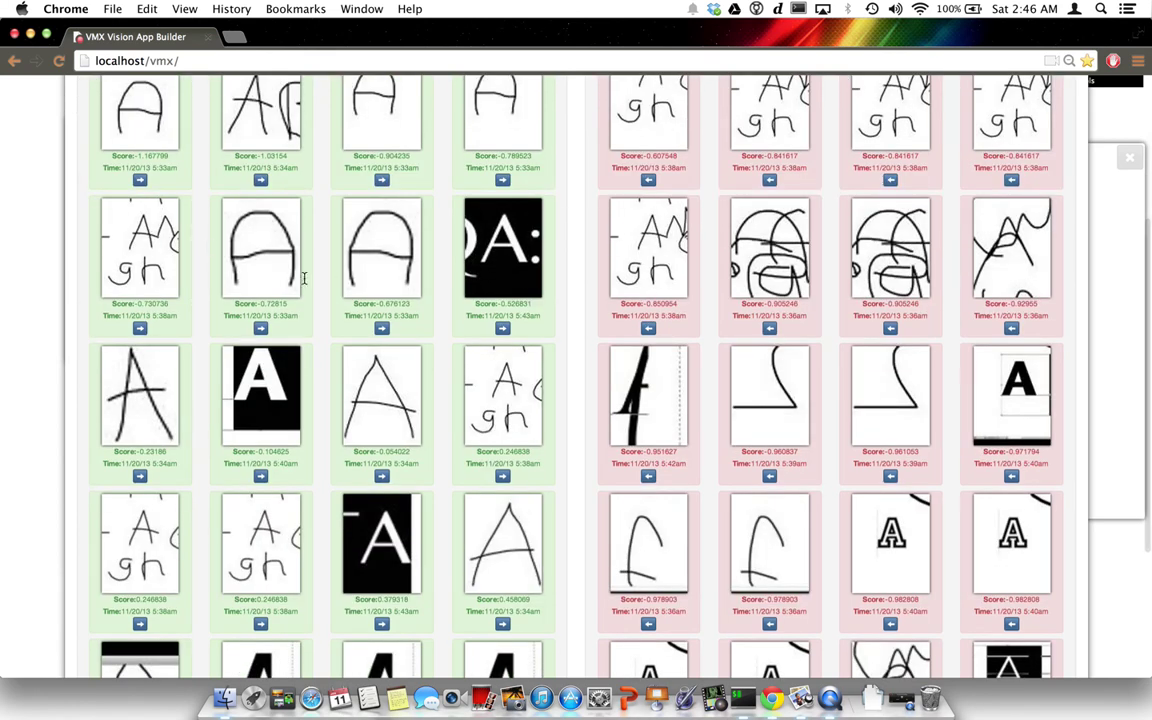
scroll(580, 277, "down", 4)
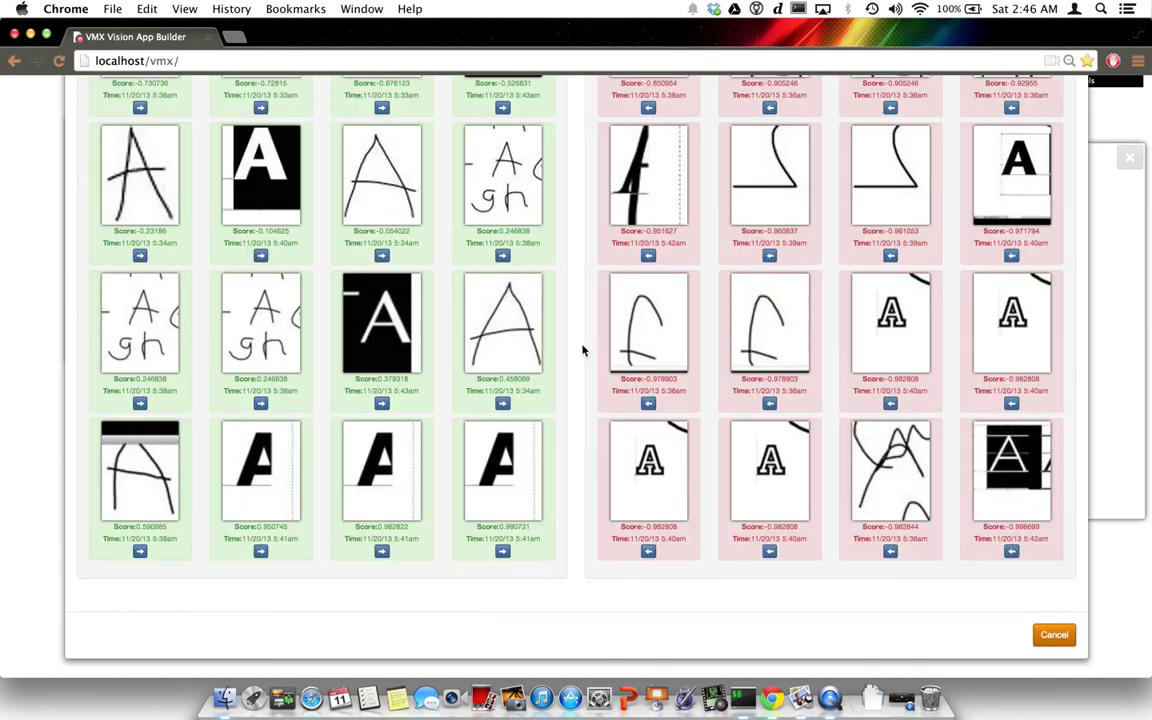
scroll(585, 355, "up", 9)
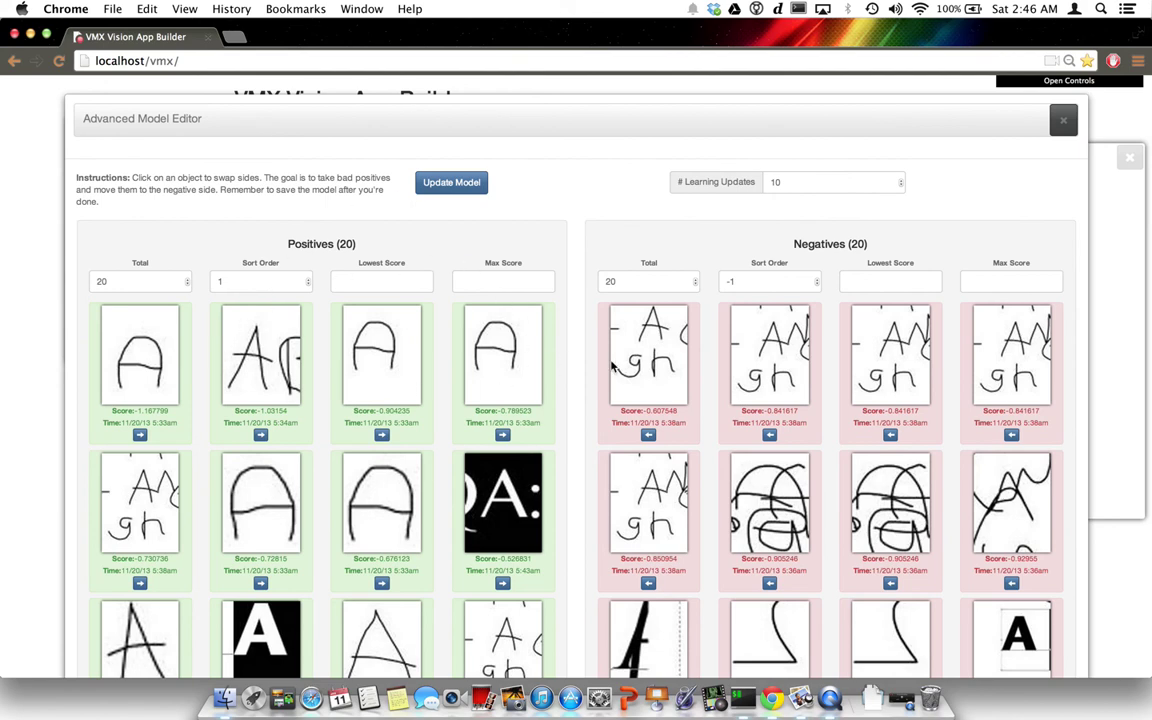
scroll(581, 388, "down", 3)
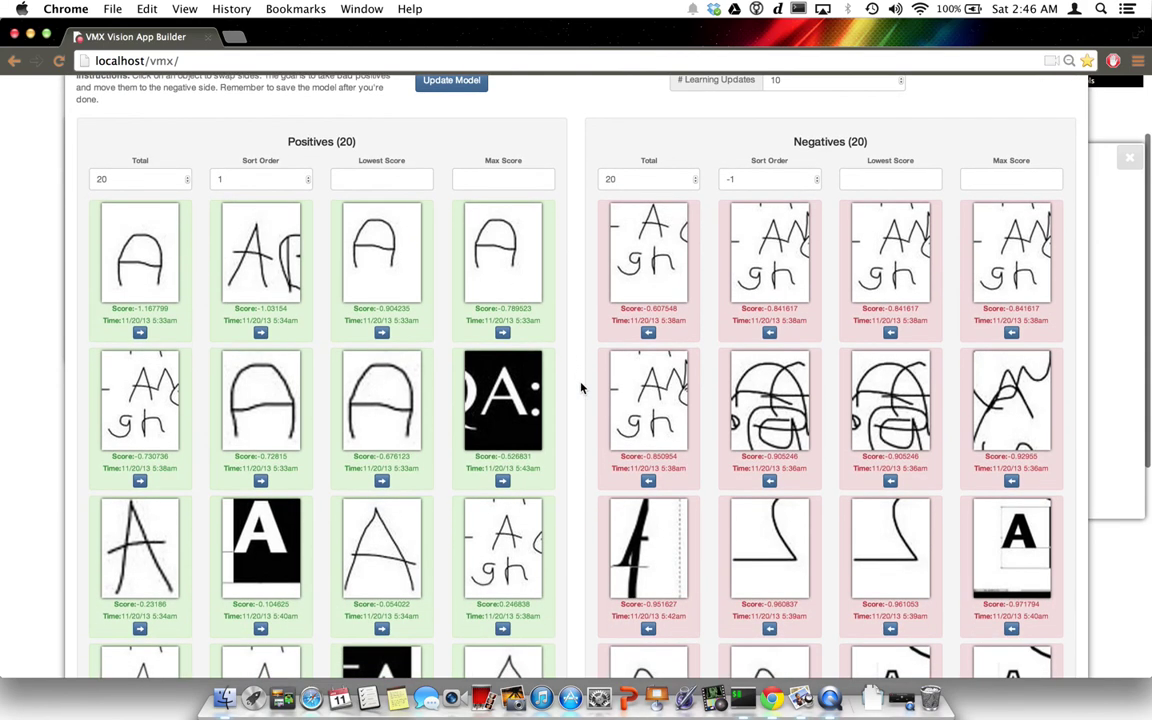
scroll(581, 388, "down", 1)
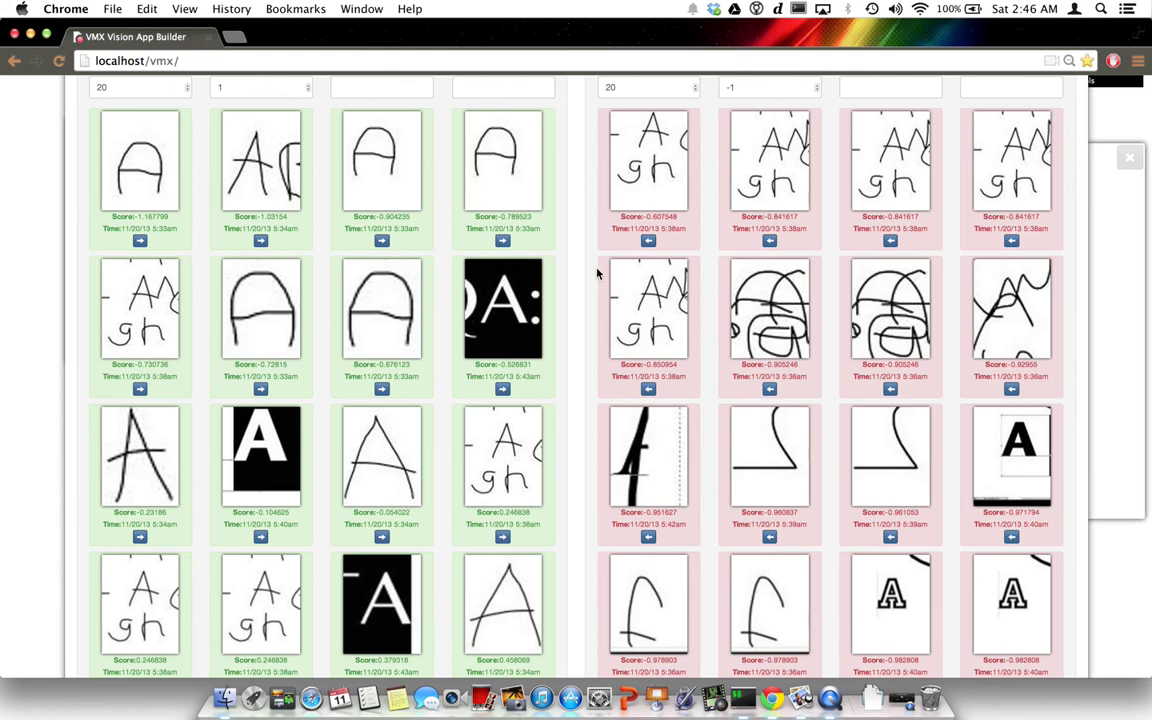
scroll(850, 272, "up", 3)
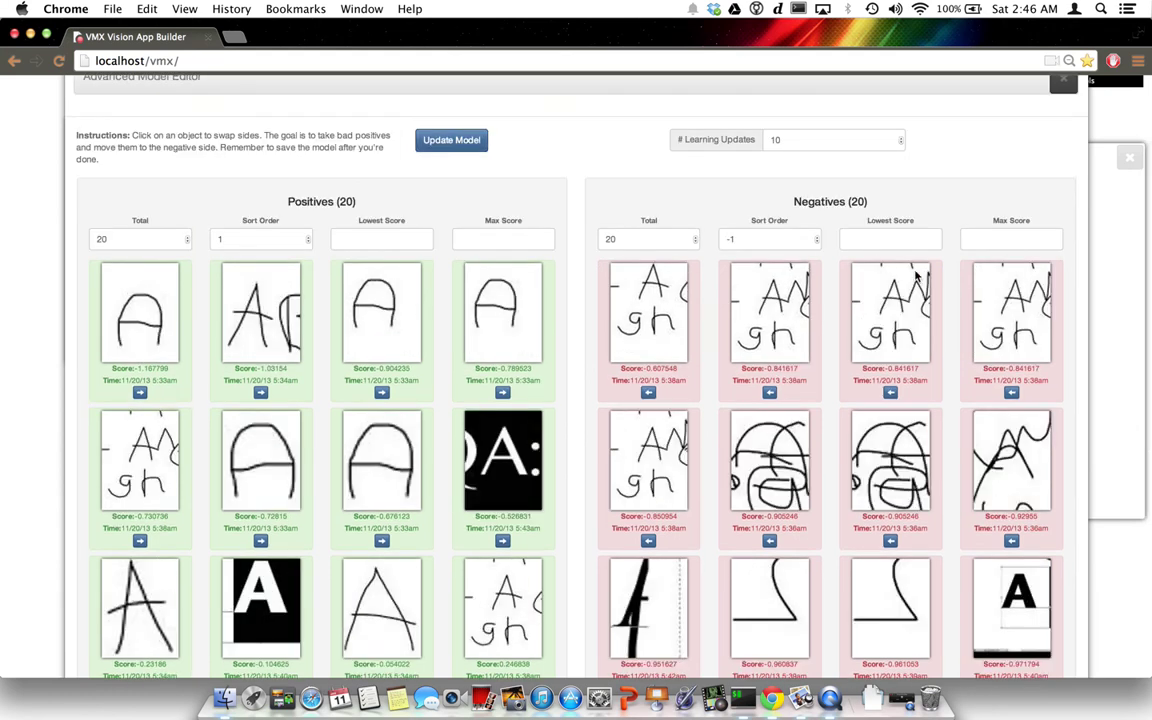
scroll(836, 283, "down", 10)
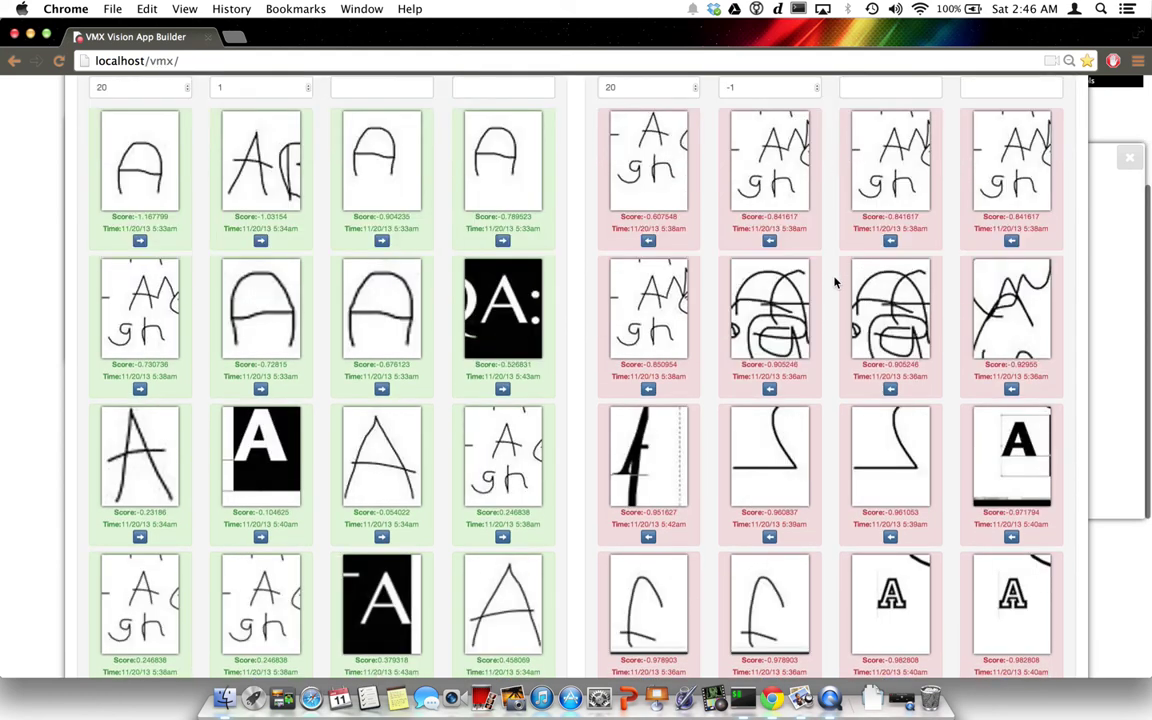
scroll(836, 283, "up", 10)
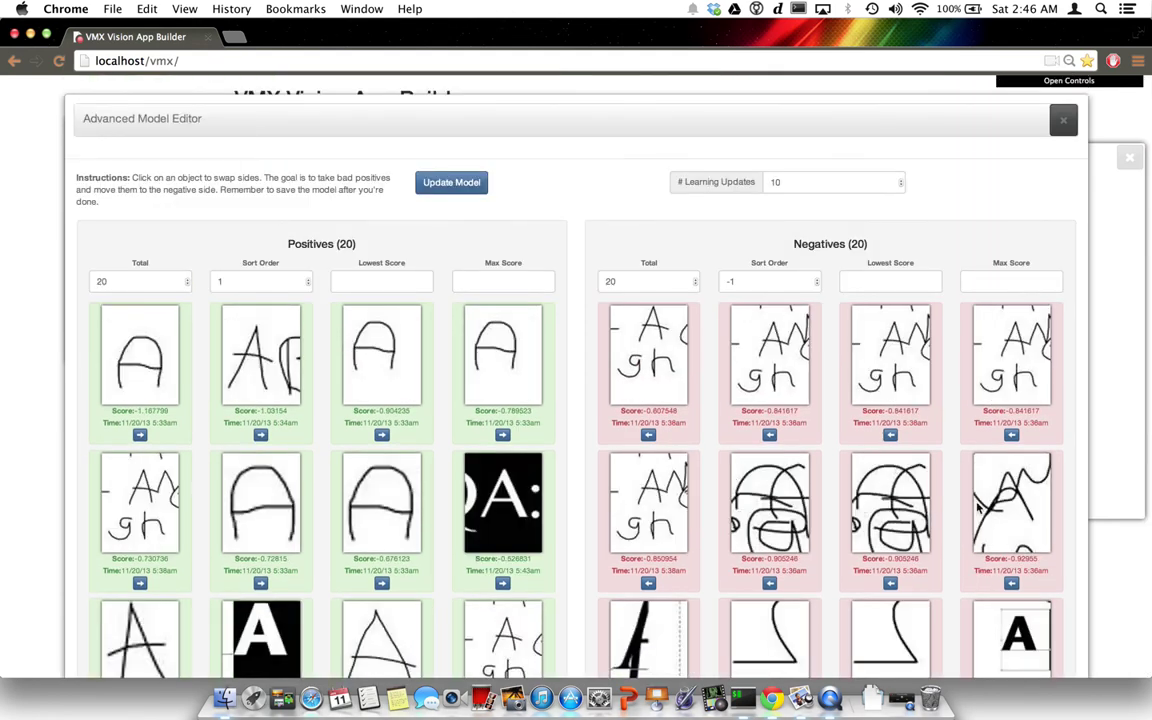
scroll(1012, 487, "down", 5)
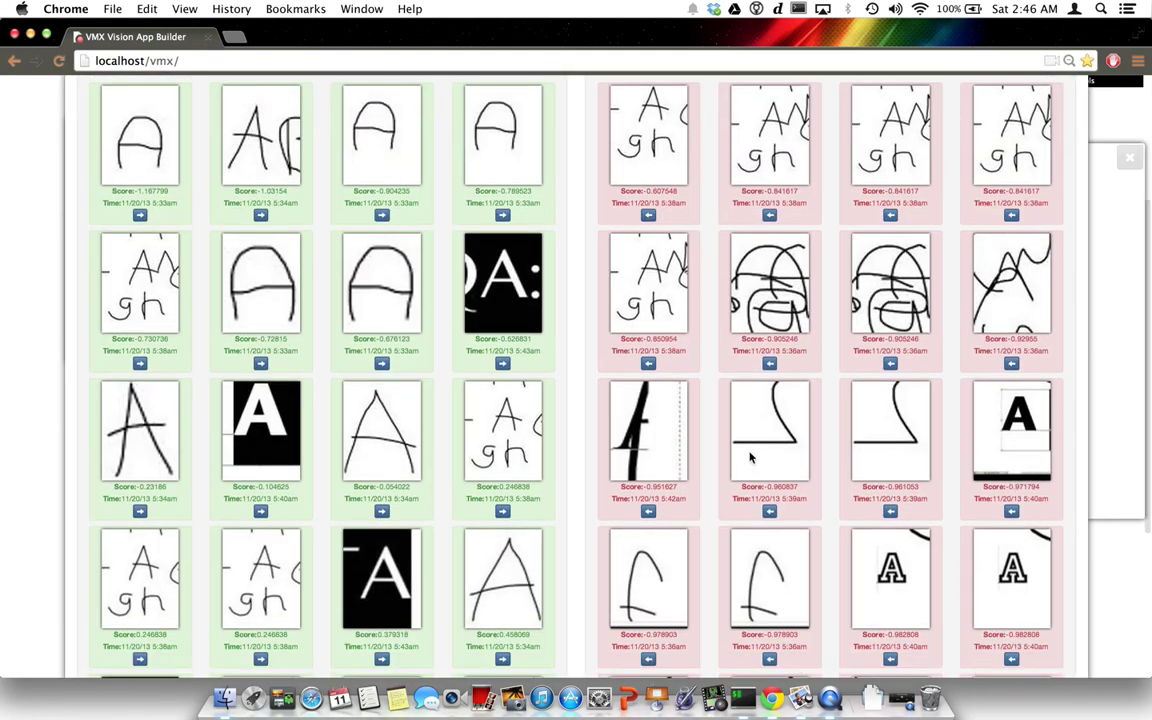
scroll(804, 266, "down", 5)
scroll(804, 266, "up", 10)
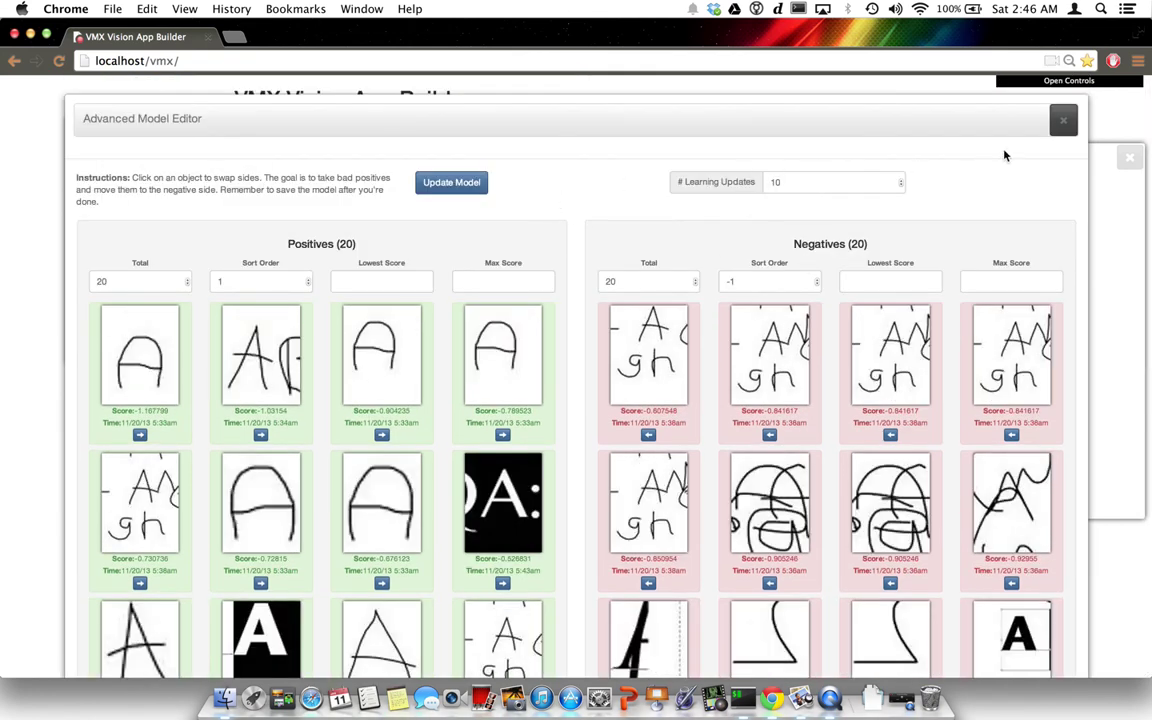
Step: Close the Advanced Model Editor to return to the live webcam view
left_click(1064, 122)
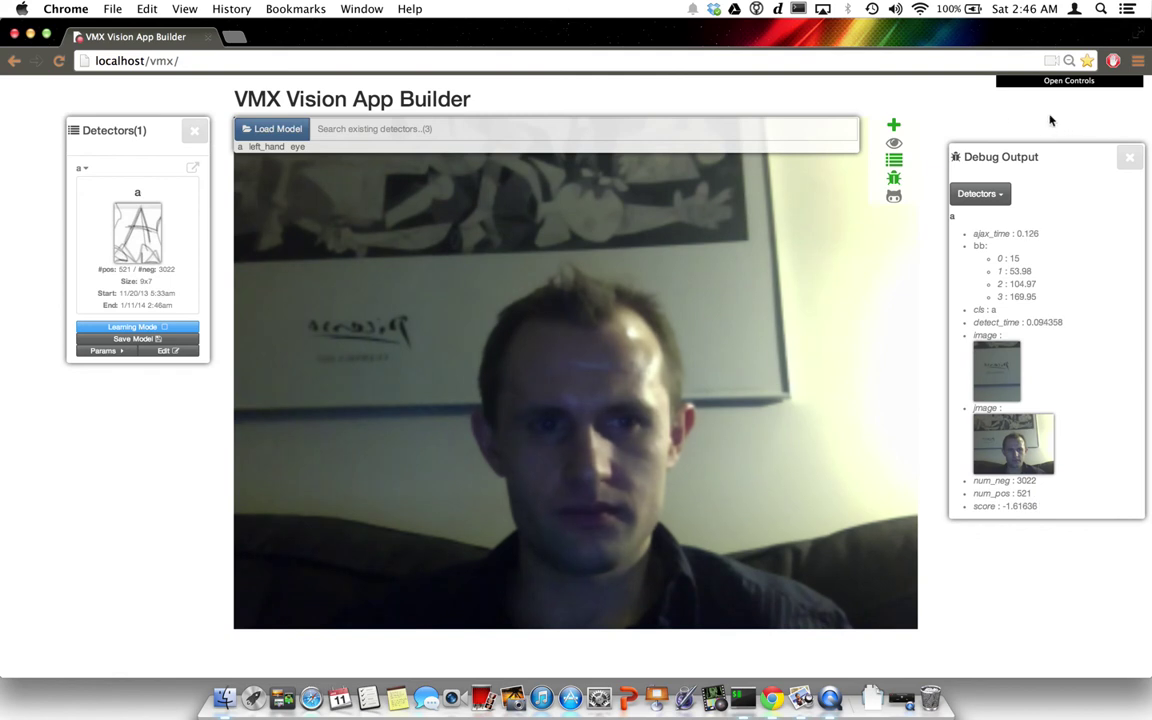